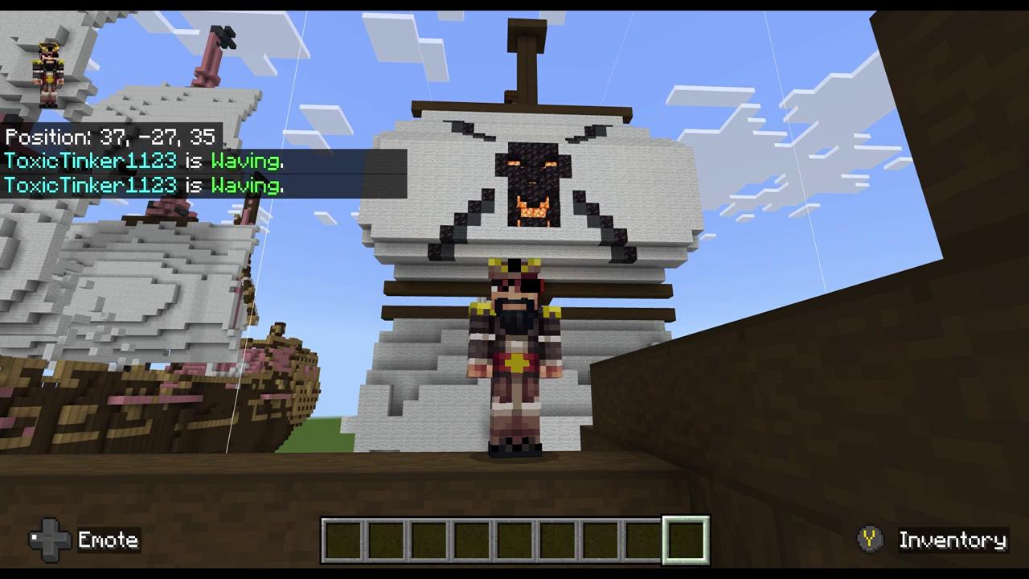
key(space)
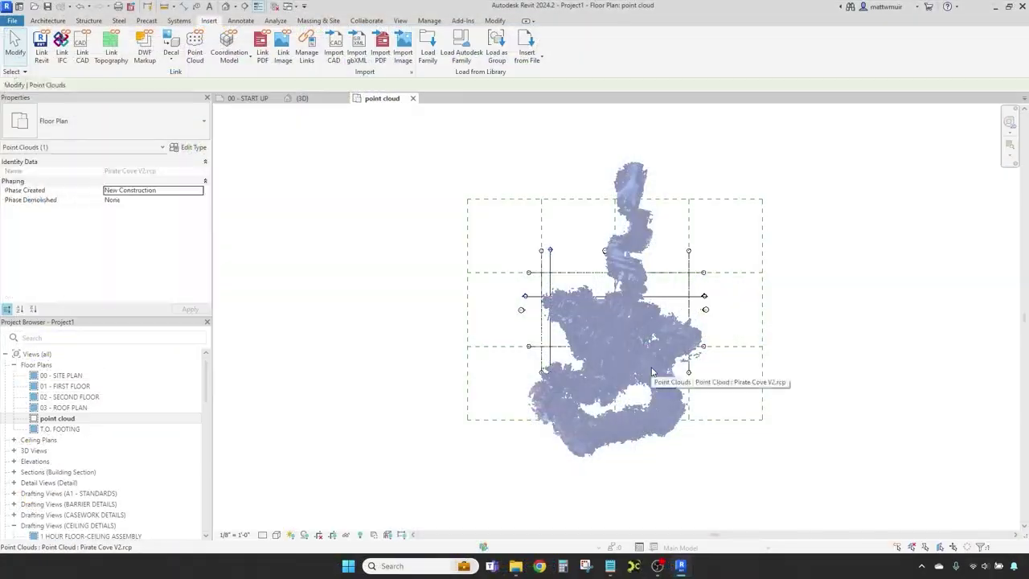
- Rotate the Pirate Cove V2 point cloud in the point cloud floor plan
click(266, 56)
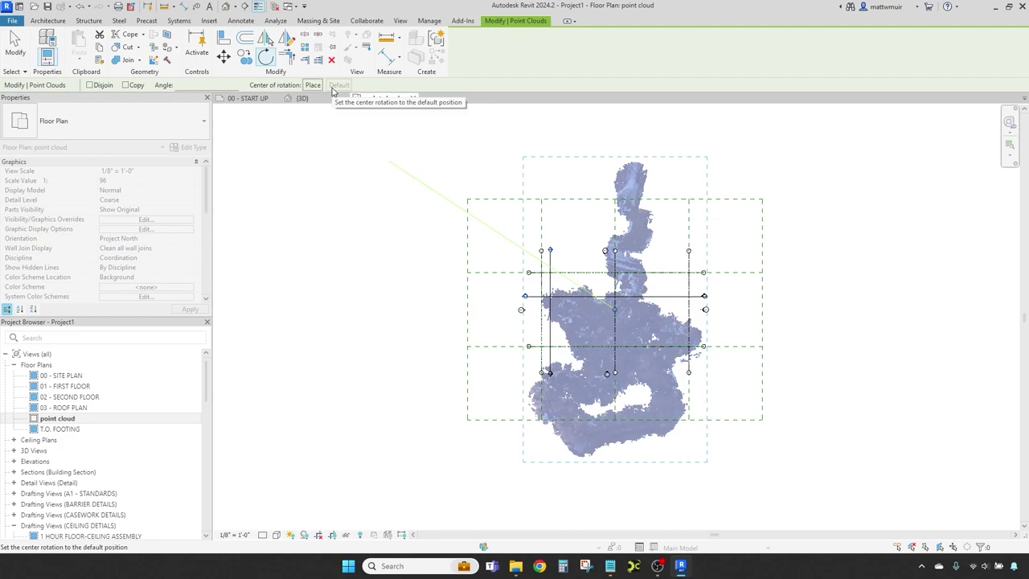
click(447, 465)
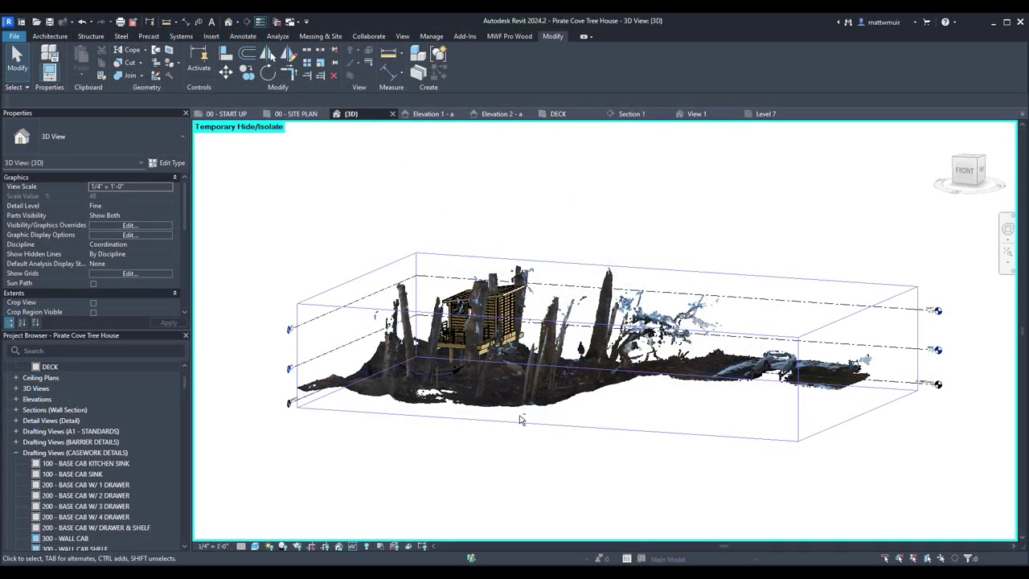
shift+middle_drag(519, 419, 310, 427)
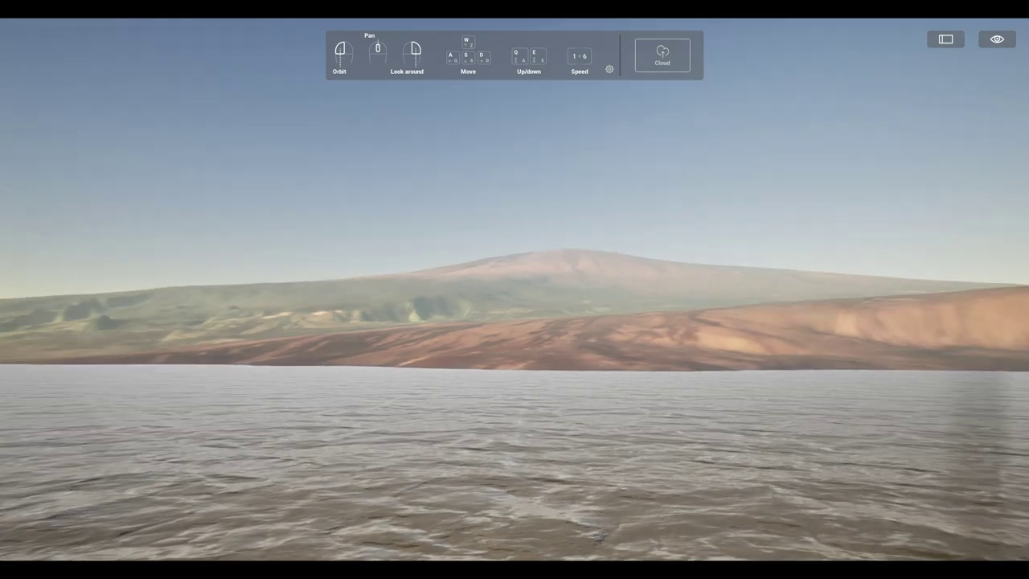
right_drag(514, 289, 249, 259)
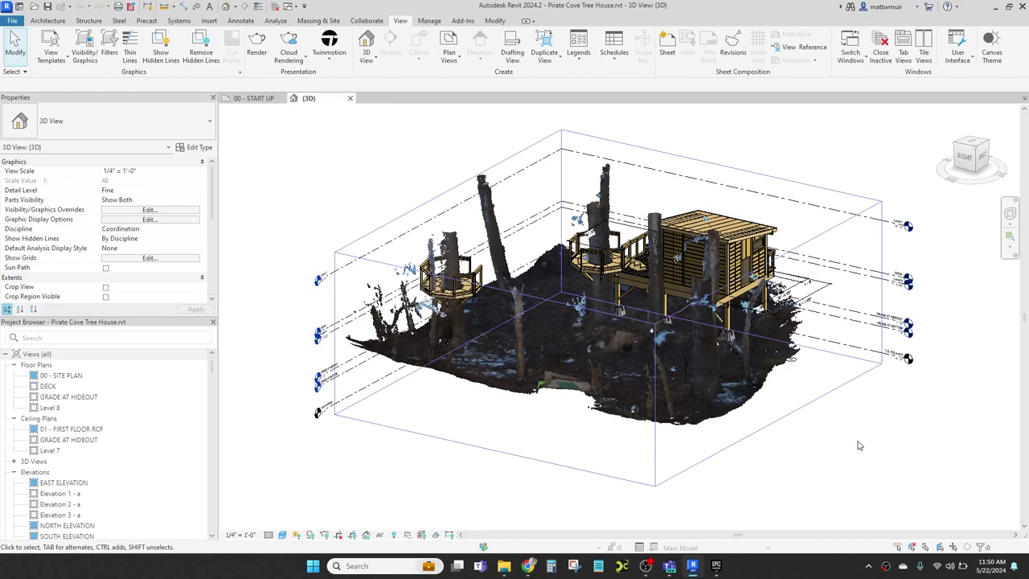
- Export the 3D view to a Datasmith file named Pirate_Cove_Tree_House-3DView-{3D}.udatasmith in the project's BIM folder
scroll(839, 450, down, 1)
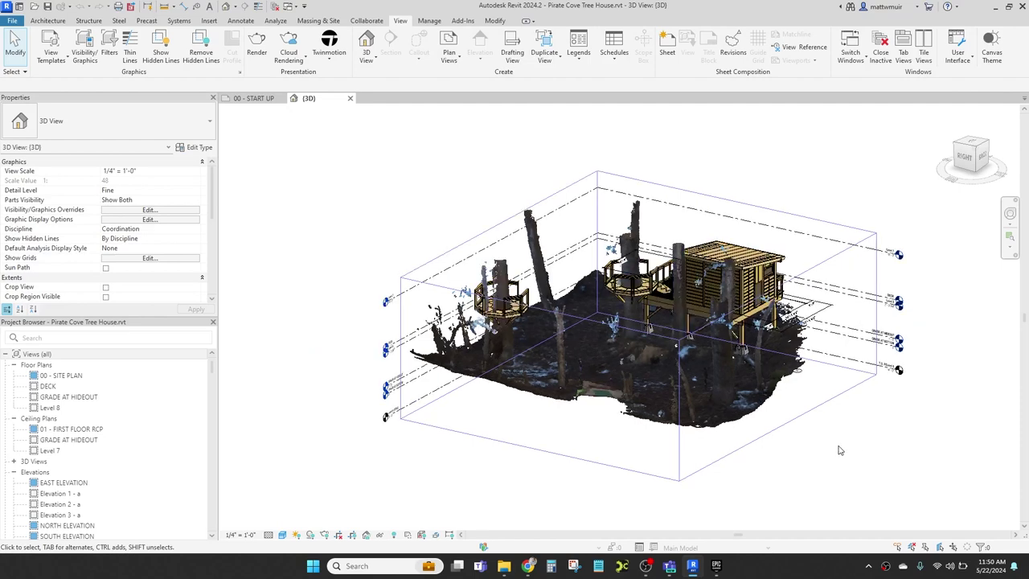
mouse_move(838, 450)
shift+middle_down()
mouse_move(884, 454)
mouse_move(842, 430)
shift+middle_up()
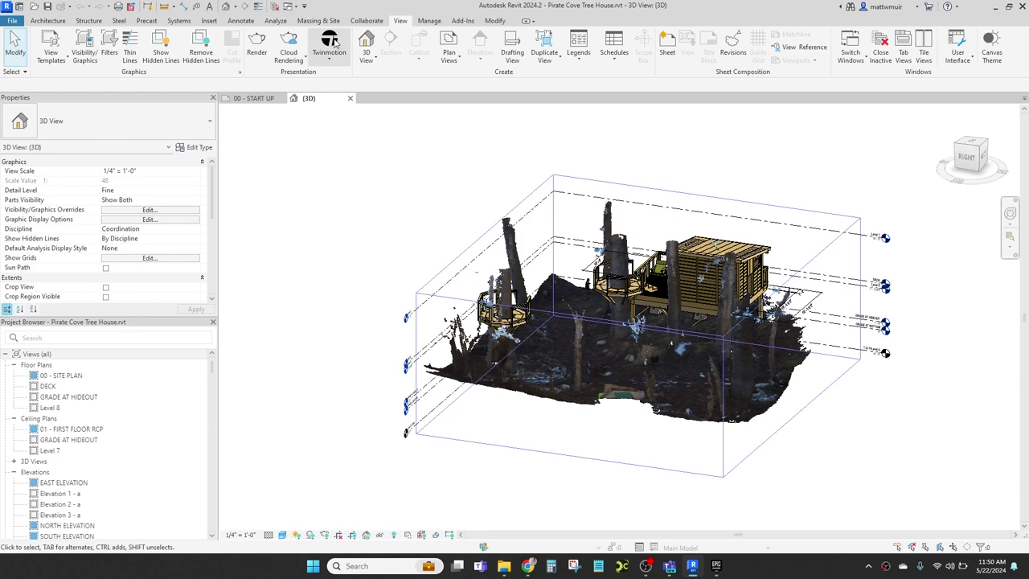
click(324, 63)
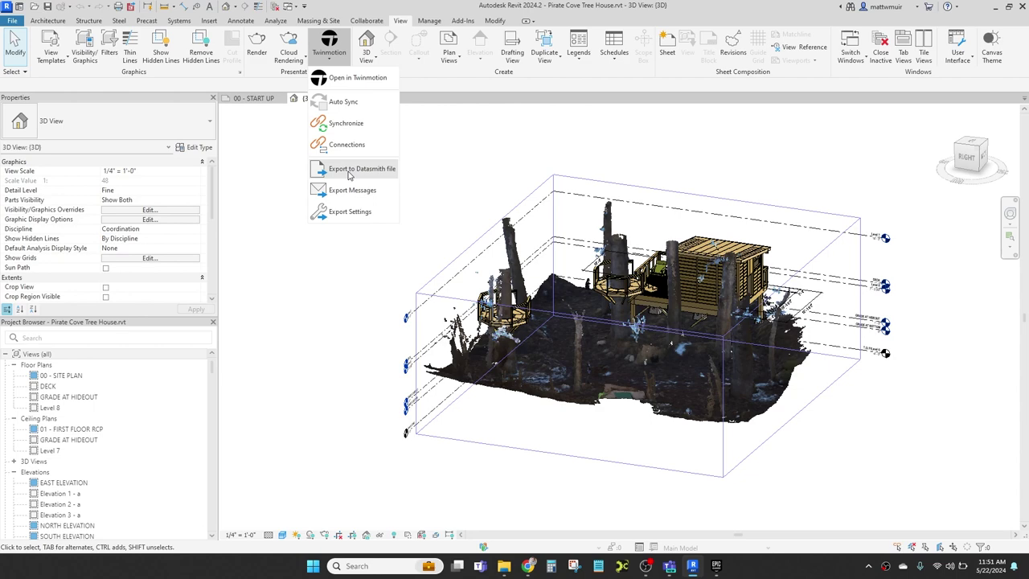
click(348, 172)
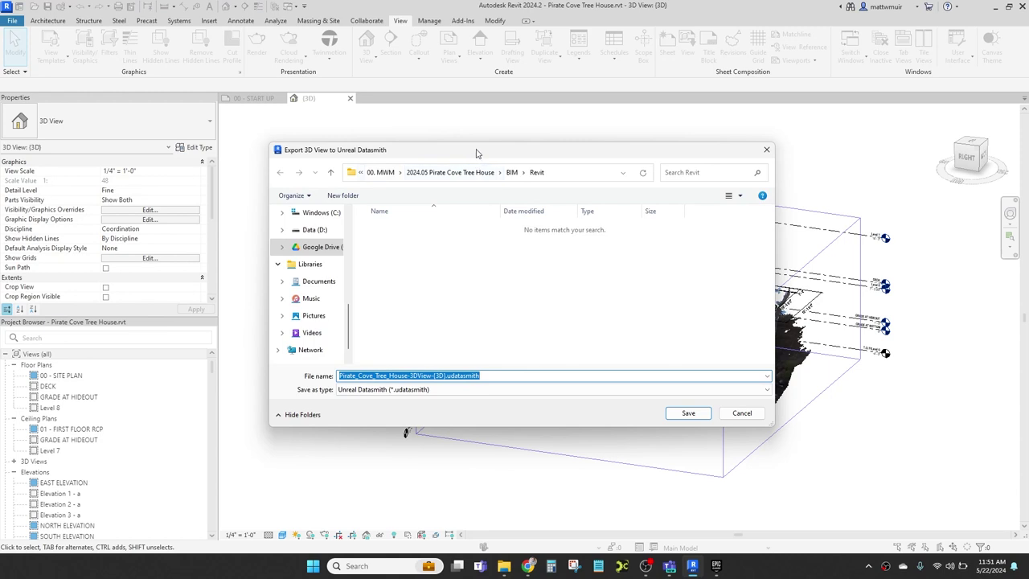
drag(476, 153, 473, 133)
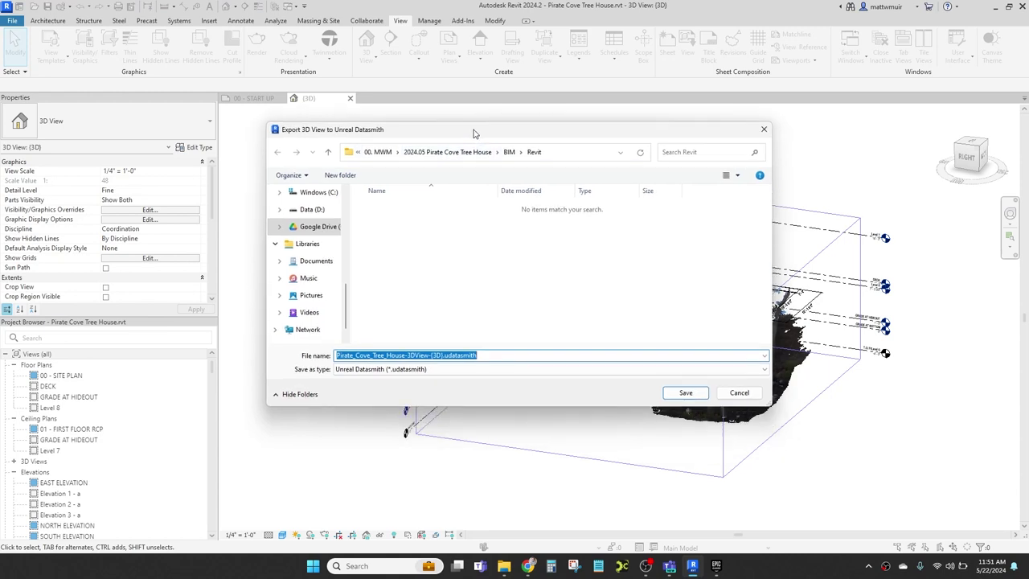
click(509, 152)
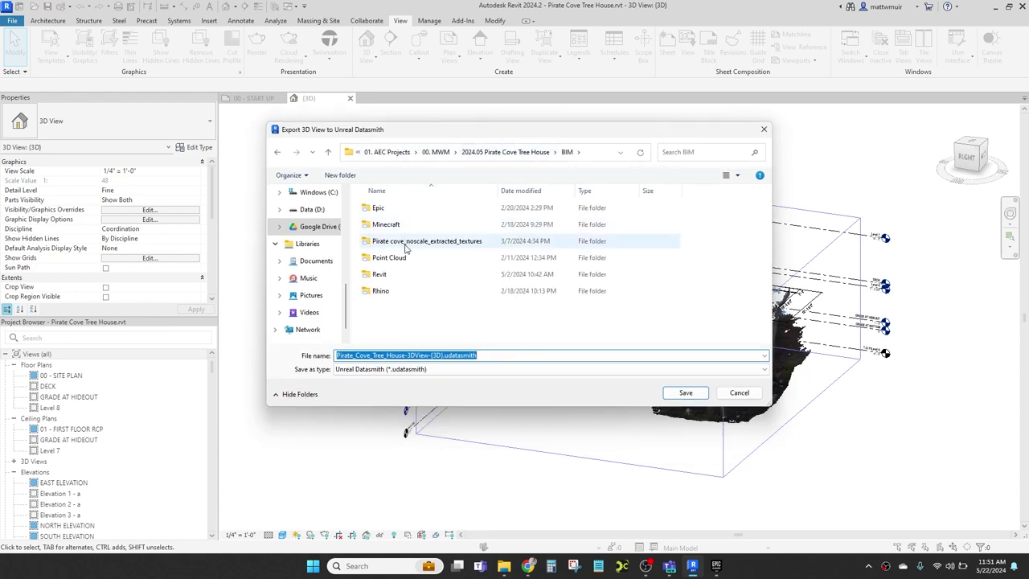
click(687, 393)
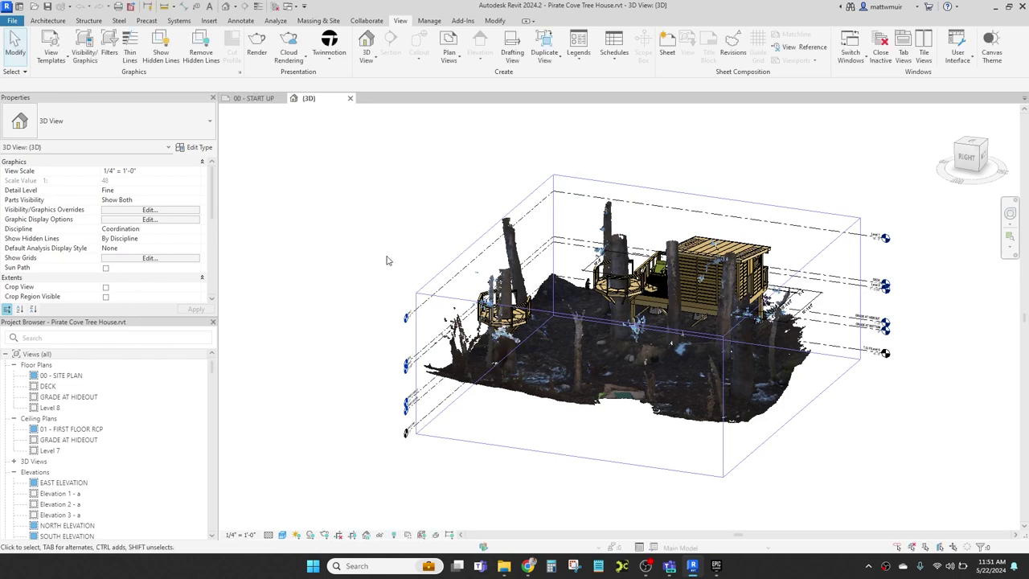
- Examine the tree house, the section box and the surrounding Pirate Cove V2 point cloud in the 3D view
mouse_move(587, 440)
shift+middle_down()
mouse_move(730, 459)
mouse_move(572, 447)
shift+middle_up()
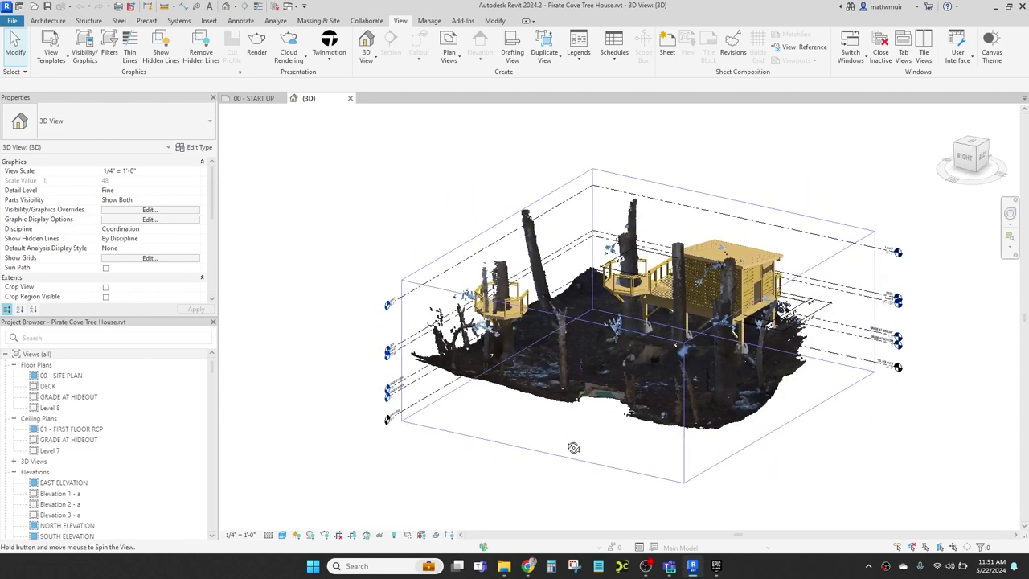
scroll(839, 326, up, 3)
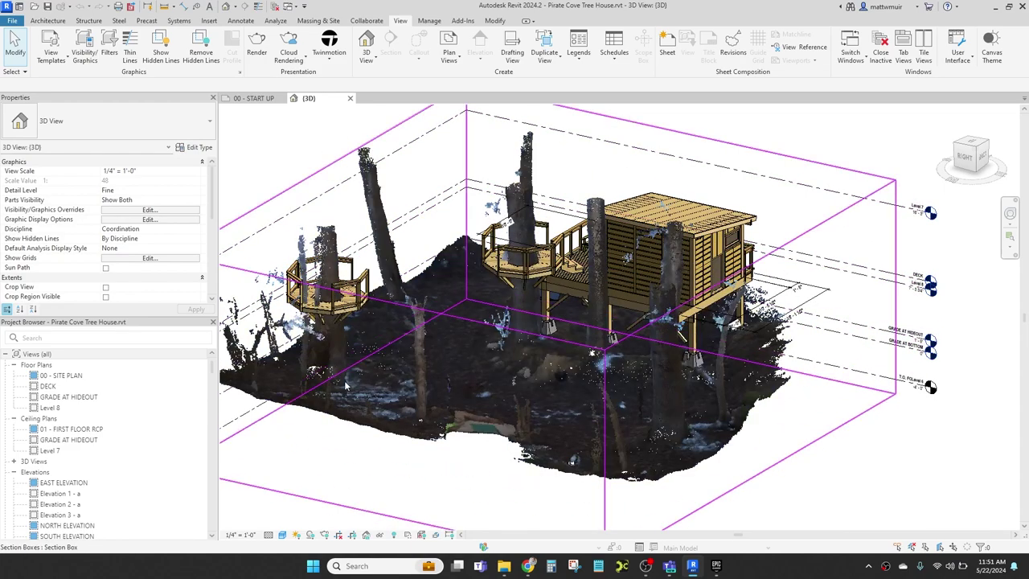
click(743, 155)
scroll(743, 155, down, 1)
drag(747, 325, 796, 341)
click(796, 341)
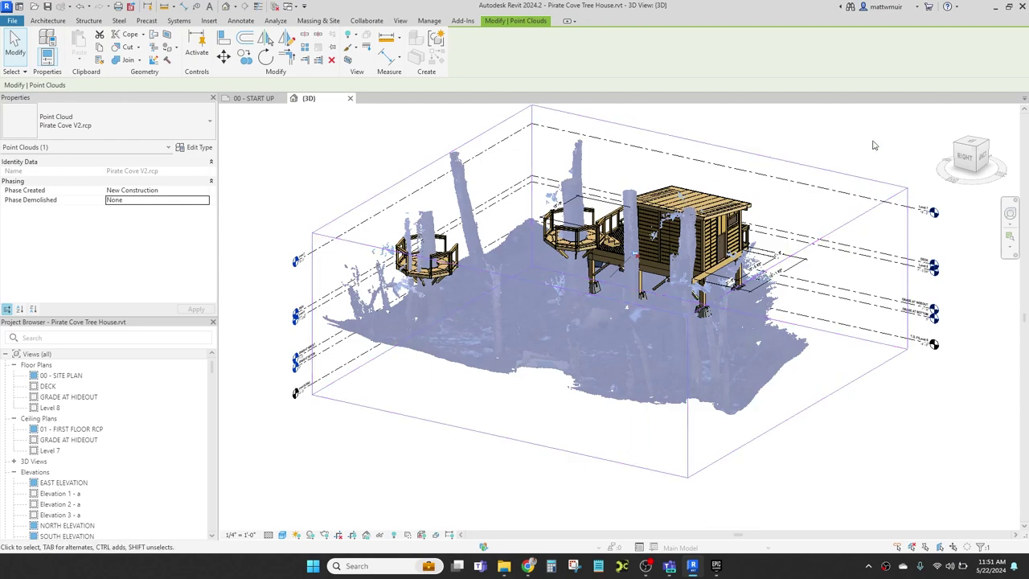
click(874, 144)
shift+middle_drag(731, 331, 362, 417)
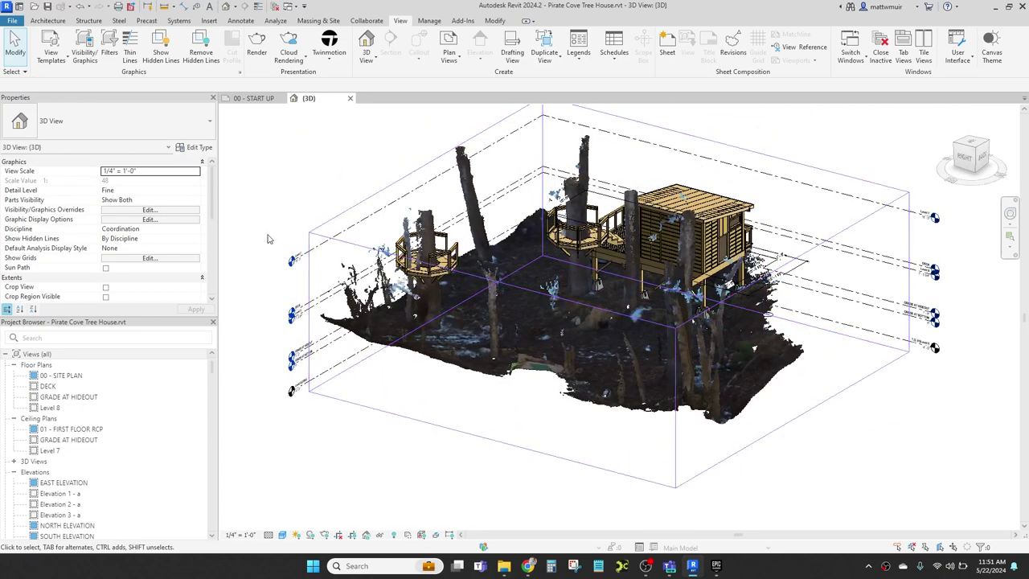
- Save the tree house project and switch to the Epic Games Launcher, maximizing its window on the Twinmotion page
click(50, 8)
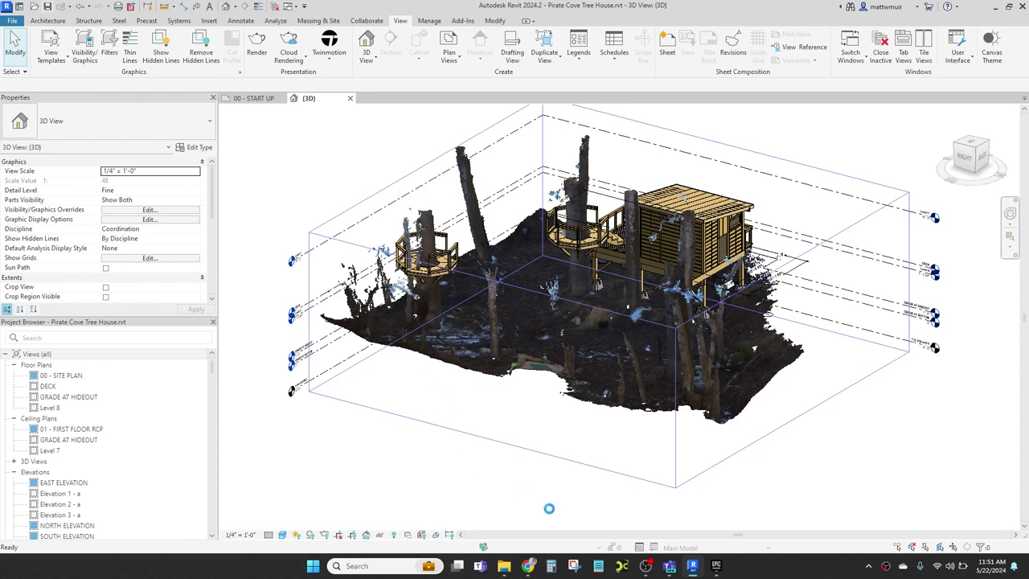
mouse_move(716, 569)
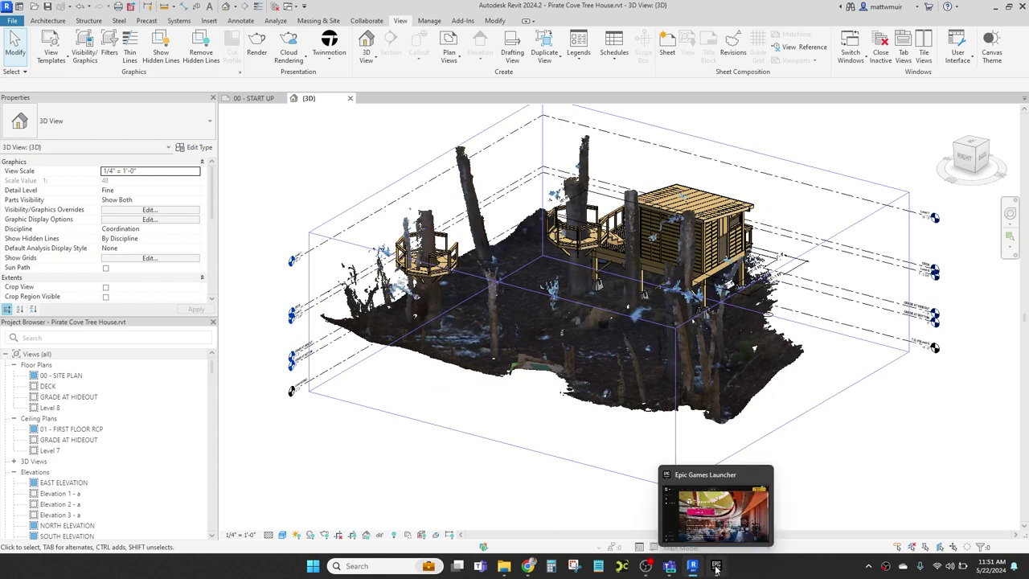
click(716, 567)
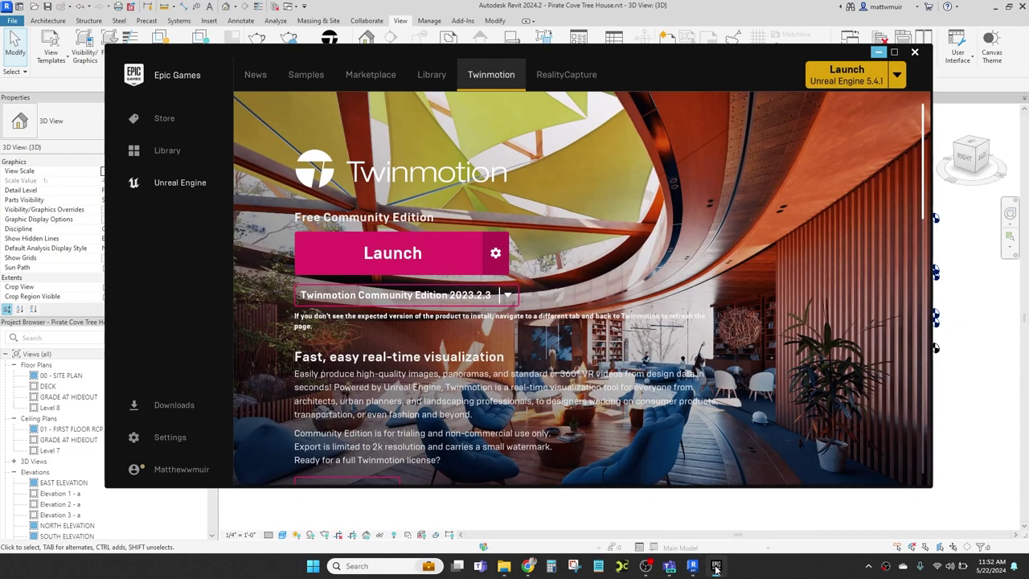
click(894, 51)
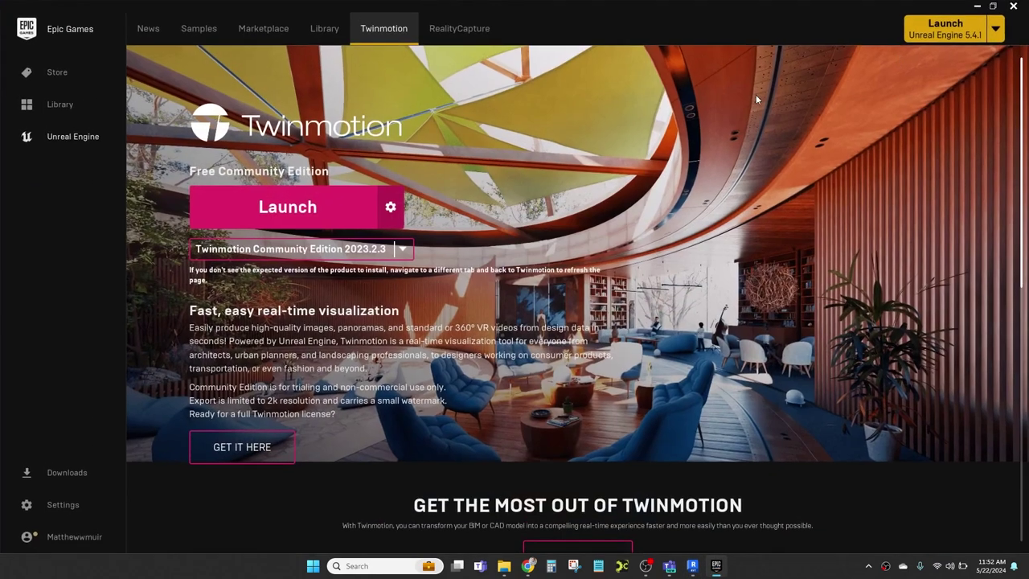
click(312, 566)
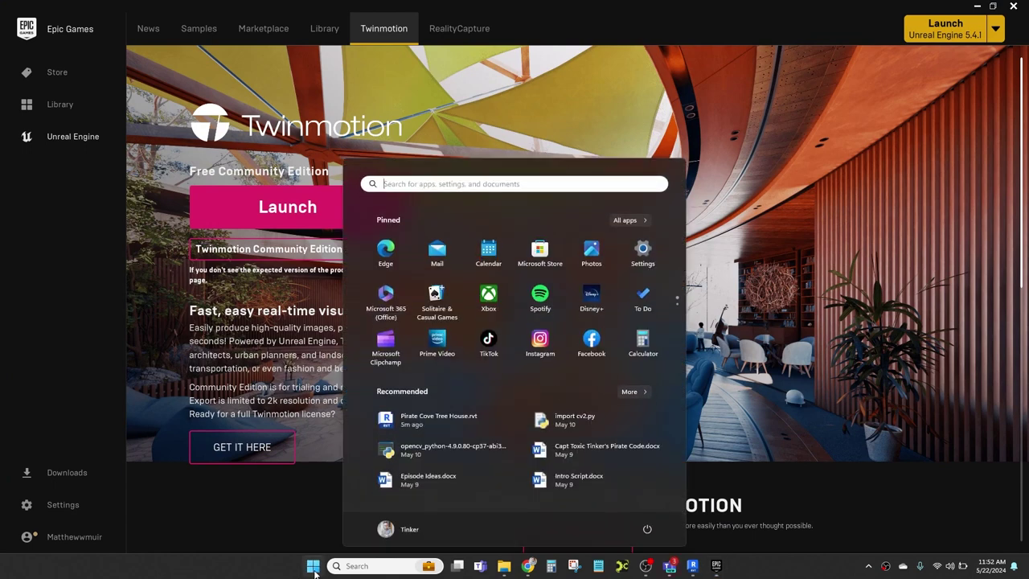
click(989, 431)
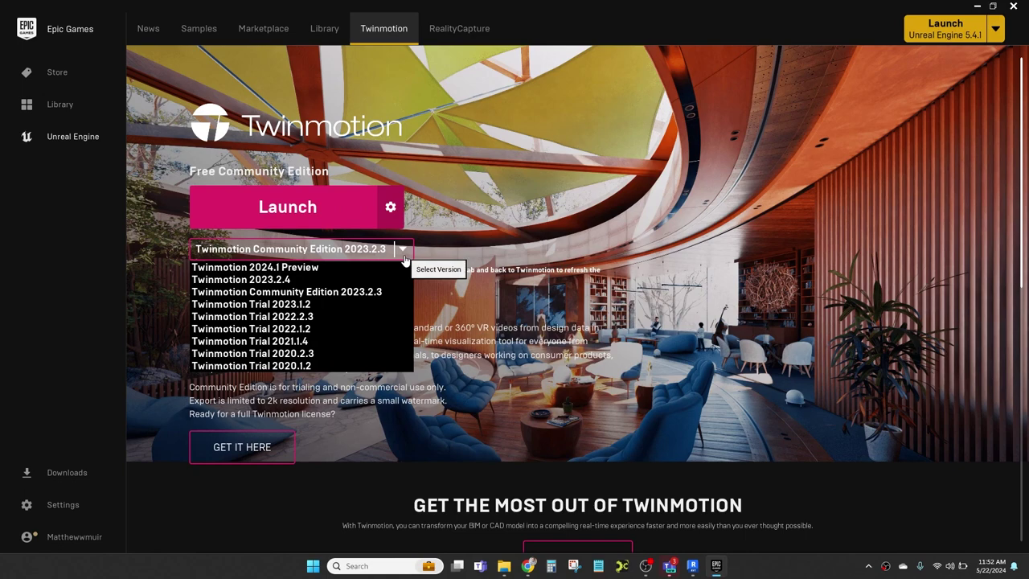
click(301, 279)
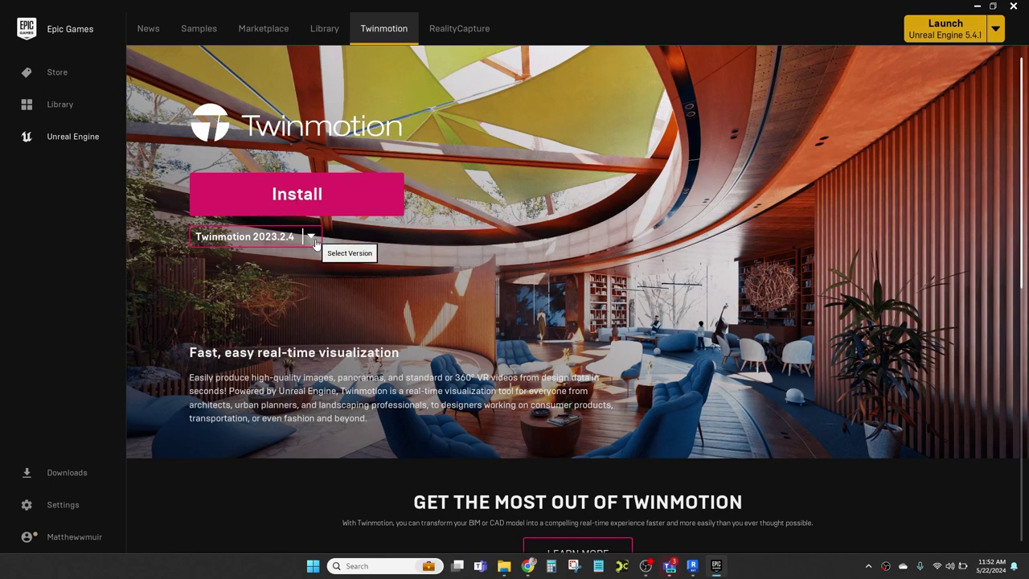
click(311, 236)
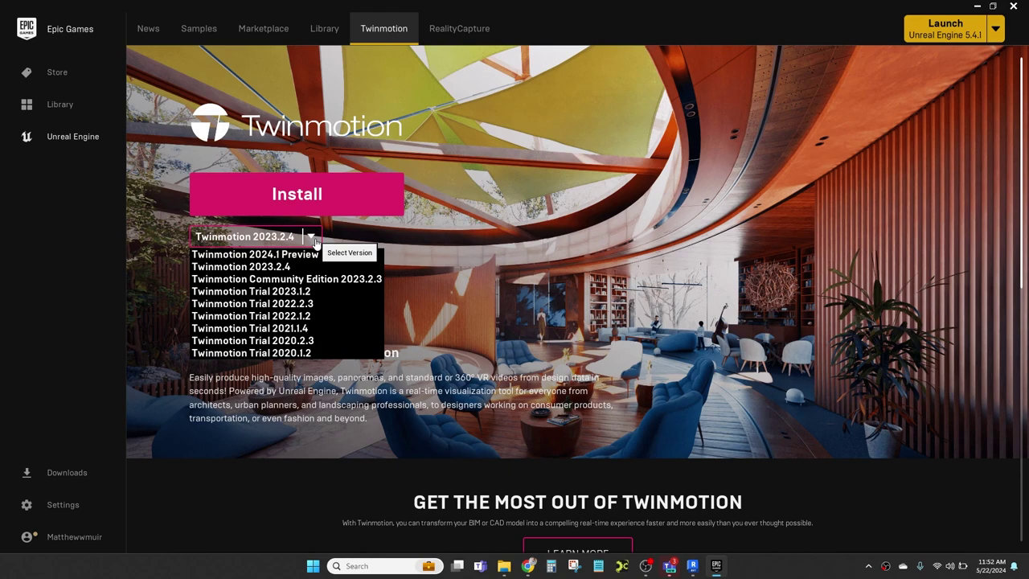
click(283, 277)
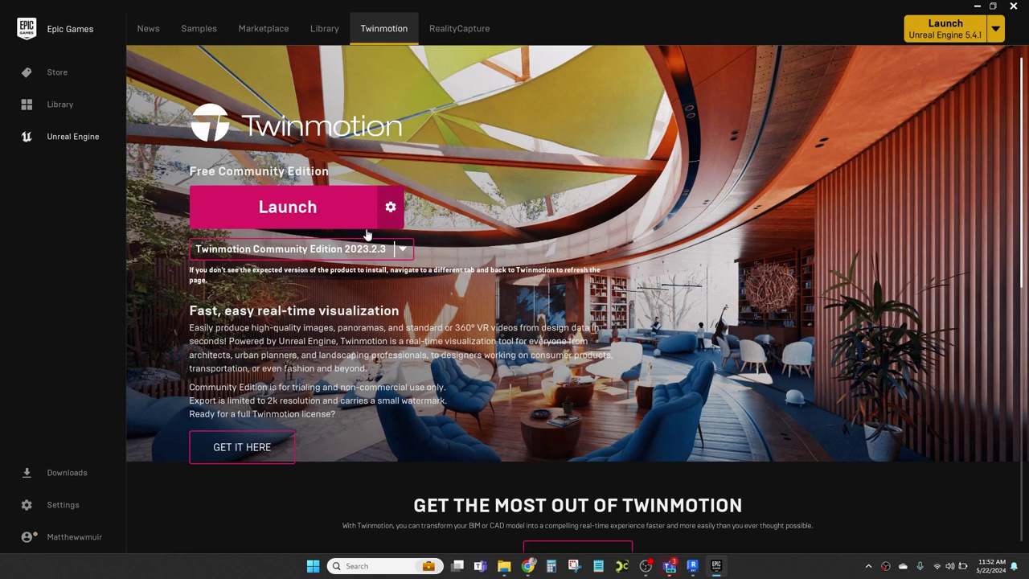
- Select Twinmotion Community Edition 2023.2.3 as the version and launch it
click(405, 251)
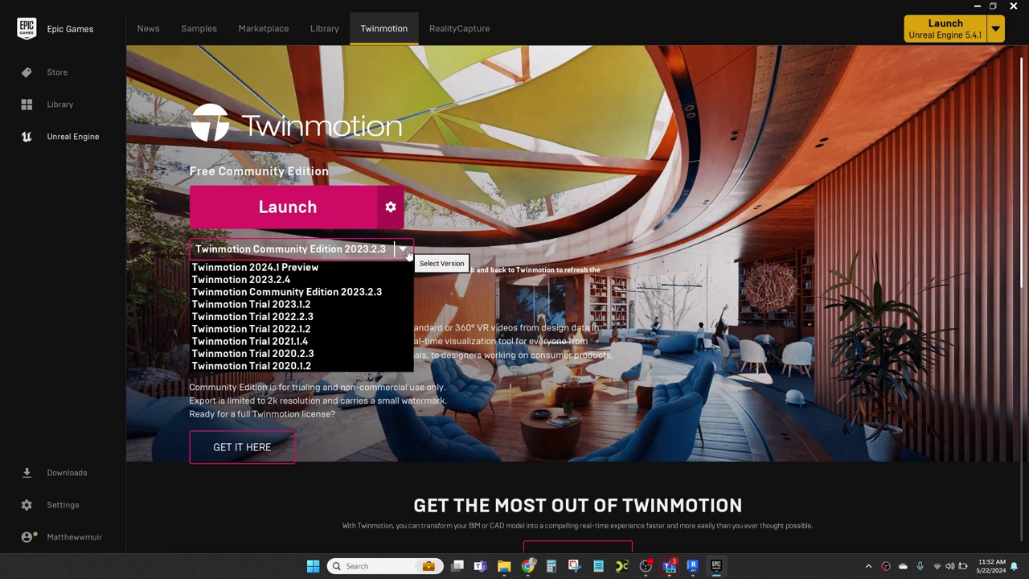
click(321, 292)
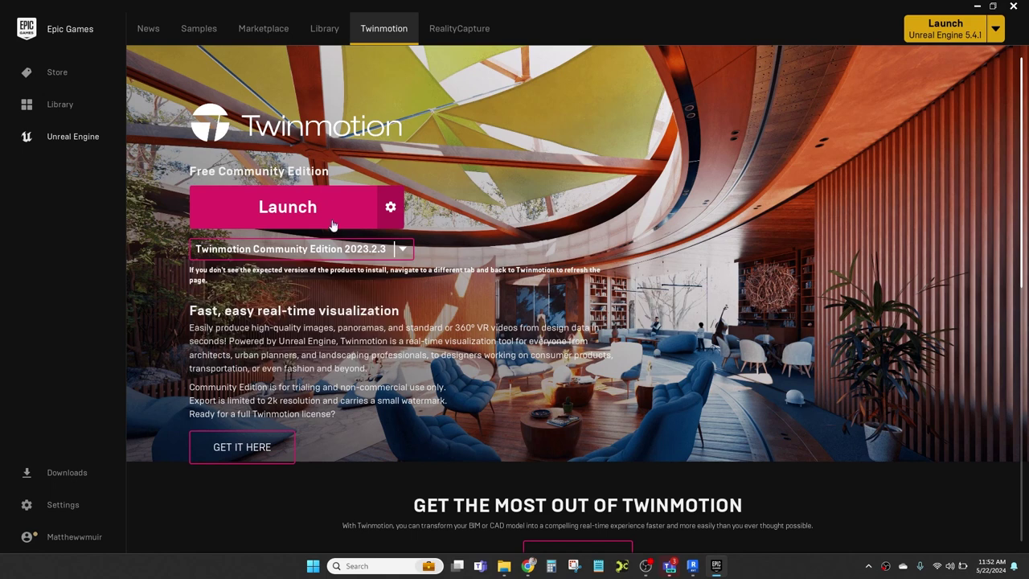
click(295, 211)
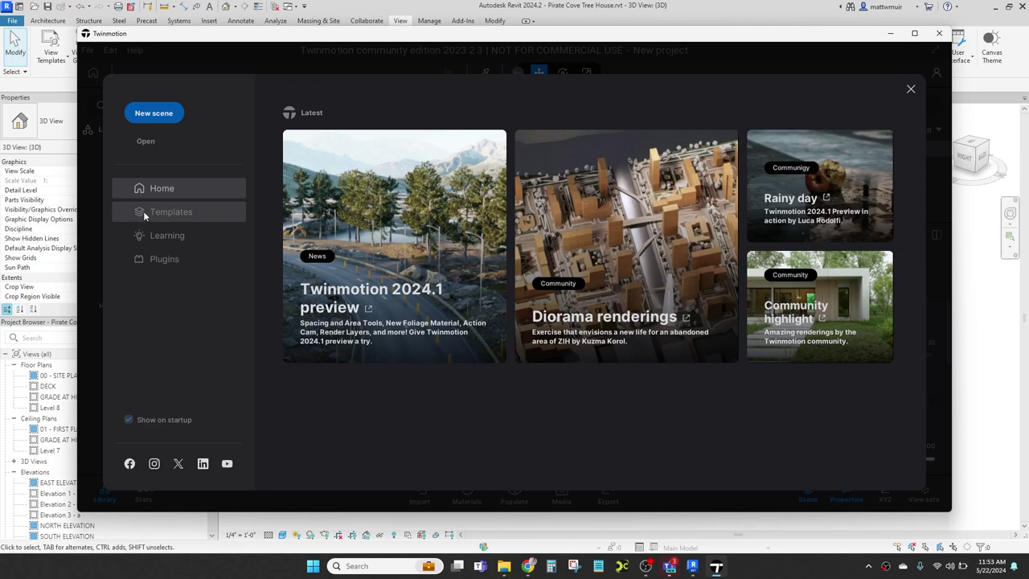
- Browse the Twinmotion scene templates, including the Architecture, Product and Automotive categories
click(143, 210)
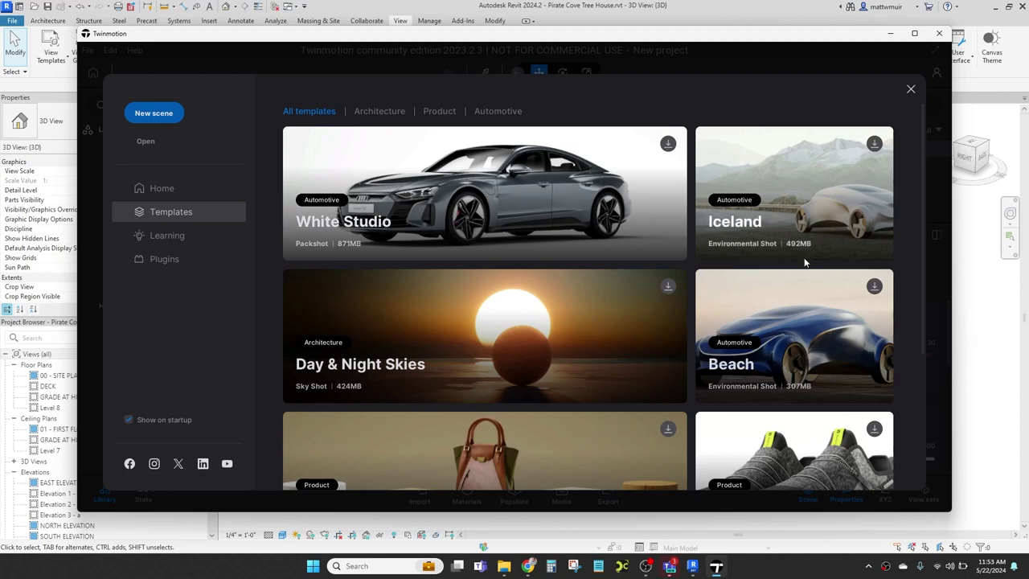
scroll(786, 344, down, 1)
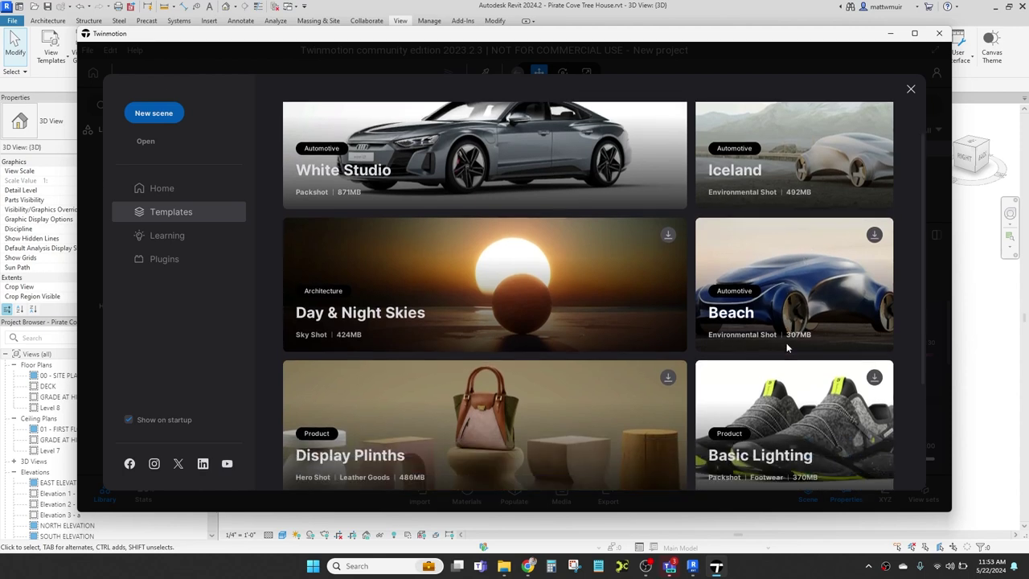
scroll(787, 347, down, 3)
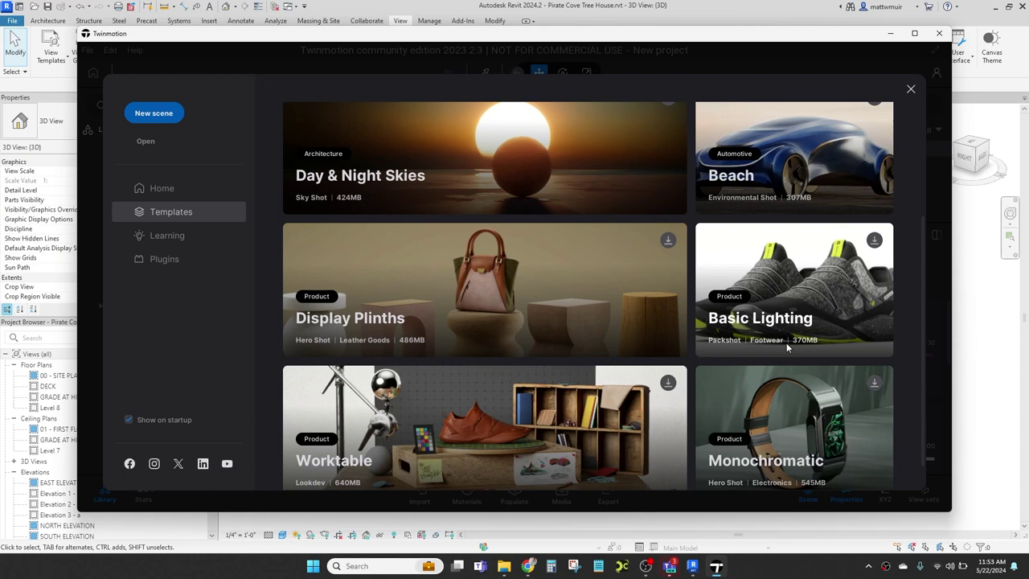
scroll(387, 277, up, 1)
scroll(388, 277, up, 3)
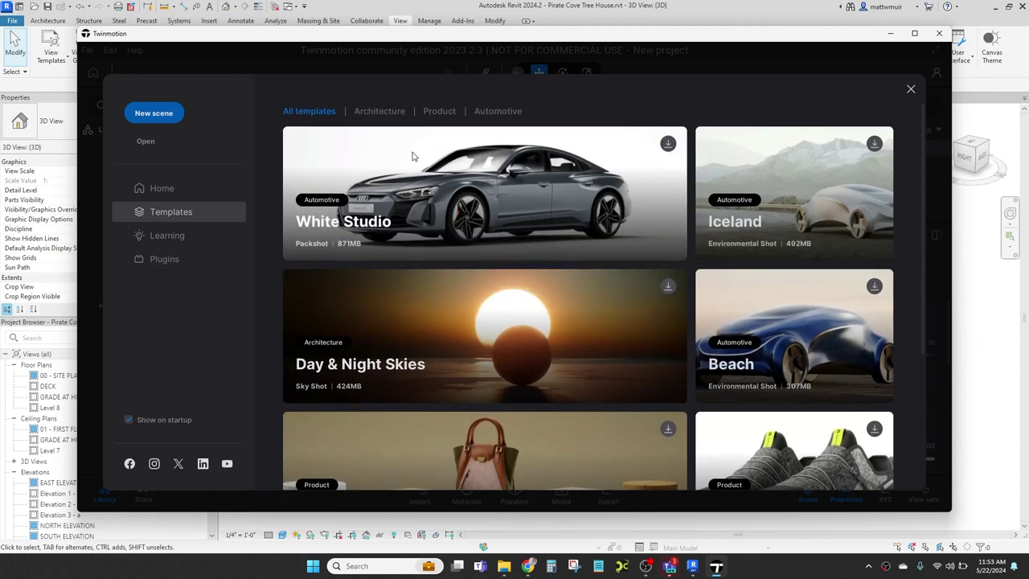
click(379, 112)
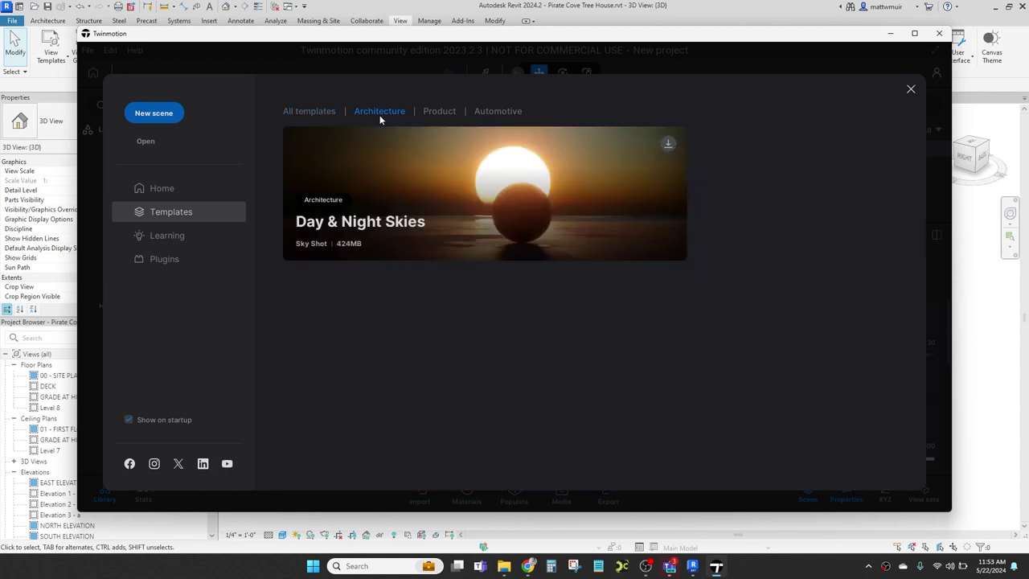
click(439, 112)
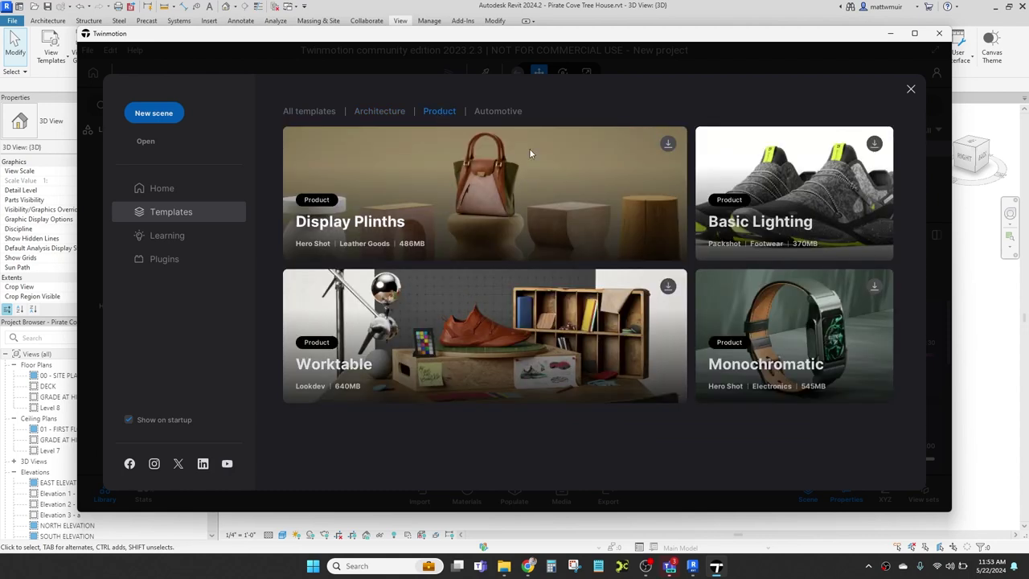
click(496, 111)
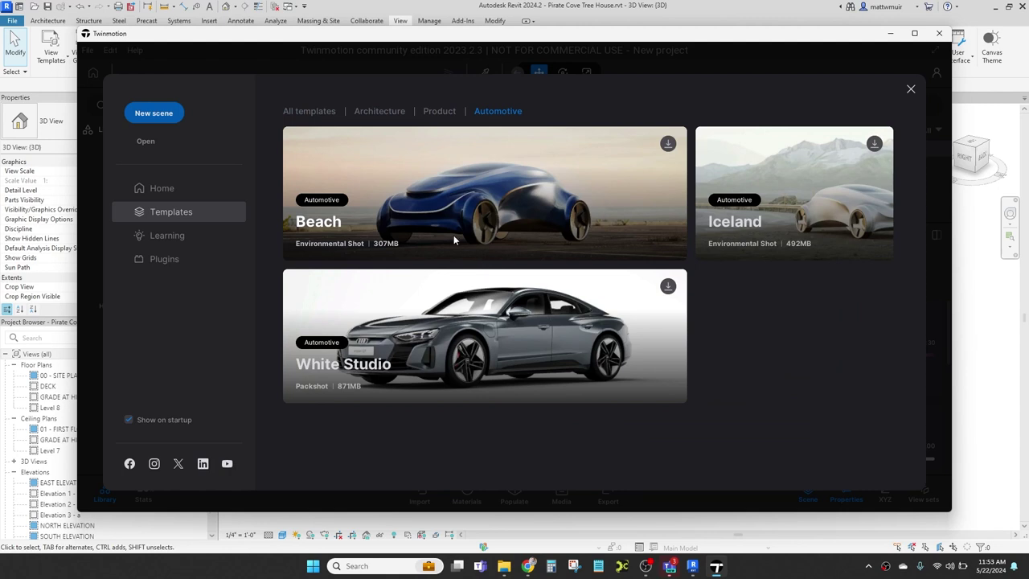
- Start a new scene and look around the rocky grassland terrain and sky
click(153, 112)
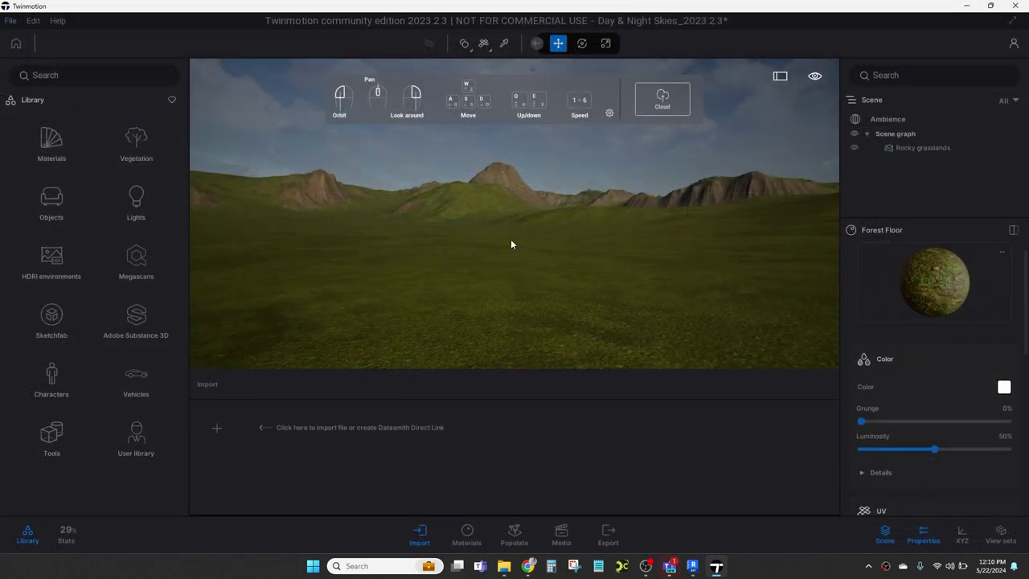
right_drag(511, 243, 250, 224)
right_drag(309, 214, 201, 191)
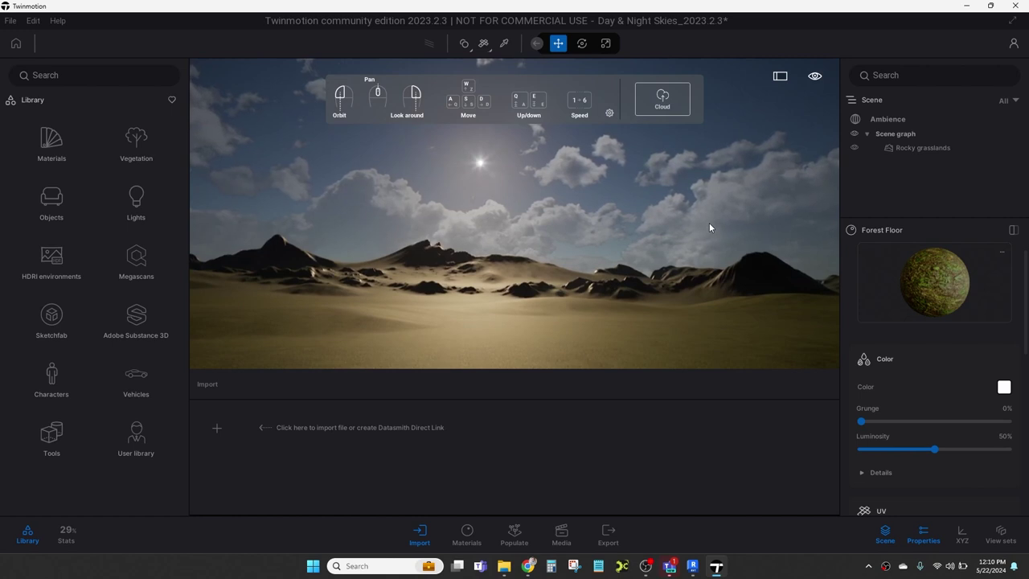
right_drag(709, 225, 589, 223)
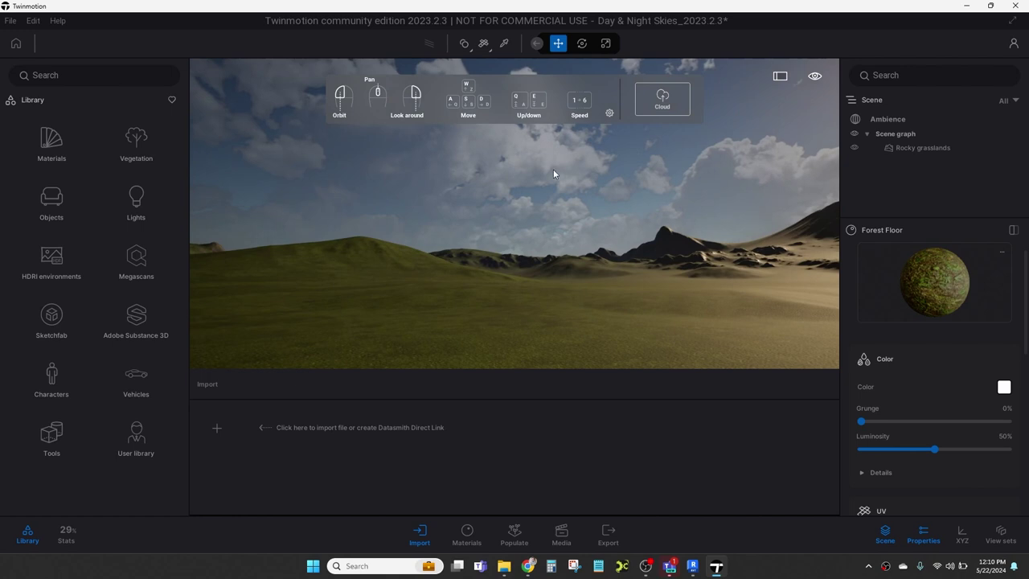
- Look over the file and edit commands and the scene templates on the Home panel
click(6, 21)
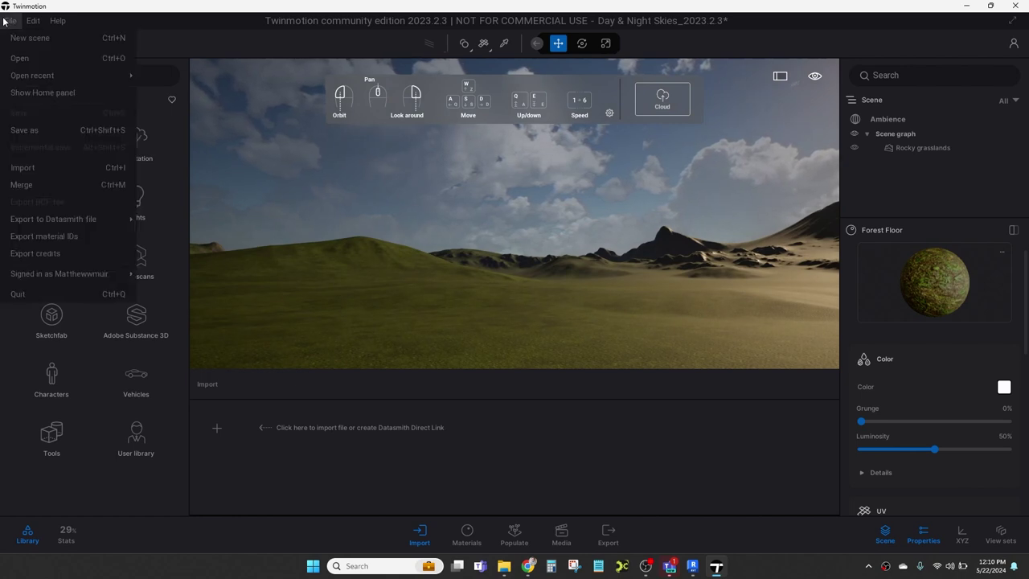
mouse_move(60, 25)
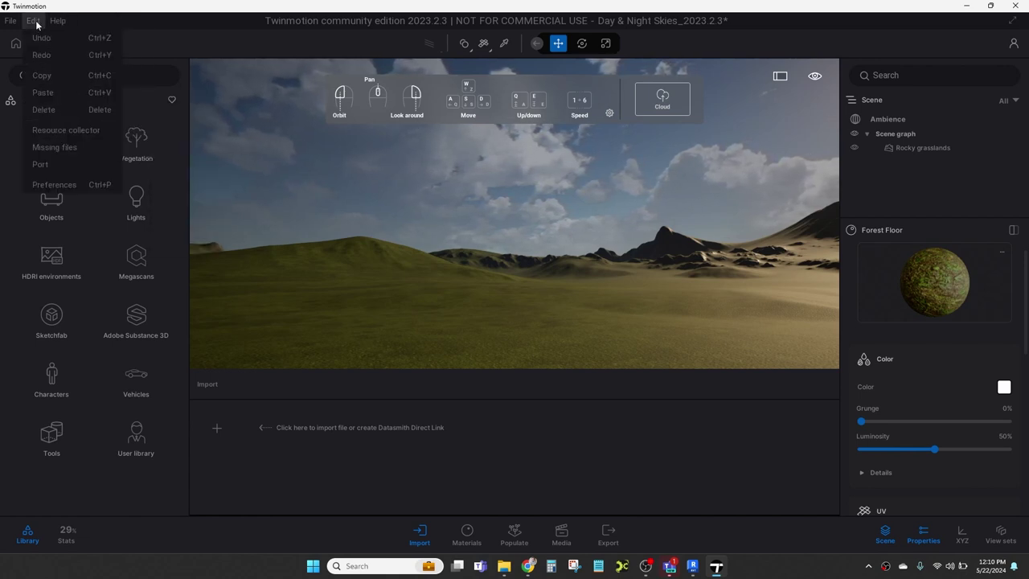
mouse_move(12, 23)
click(175, 20)
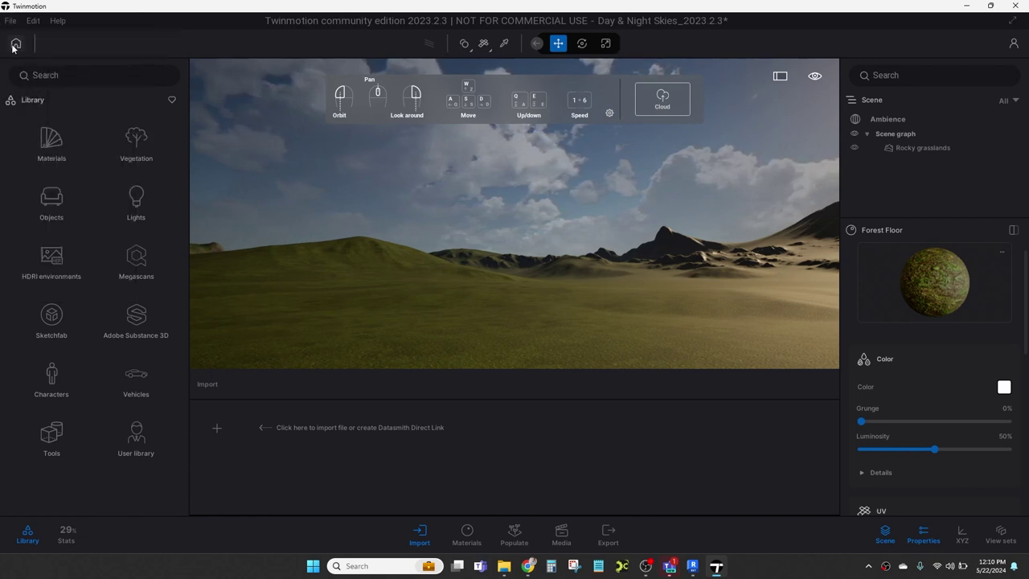
click(16, 46)
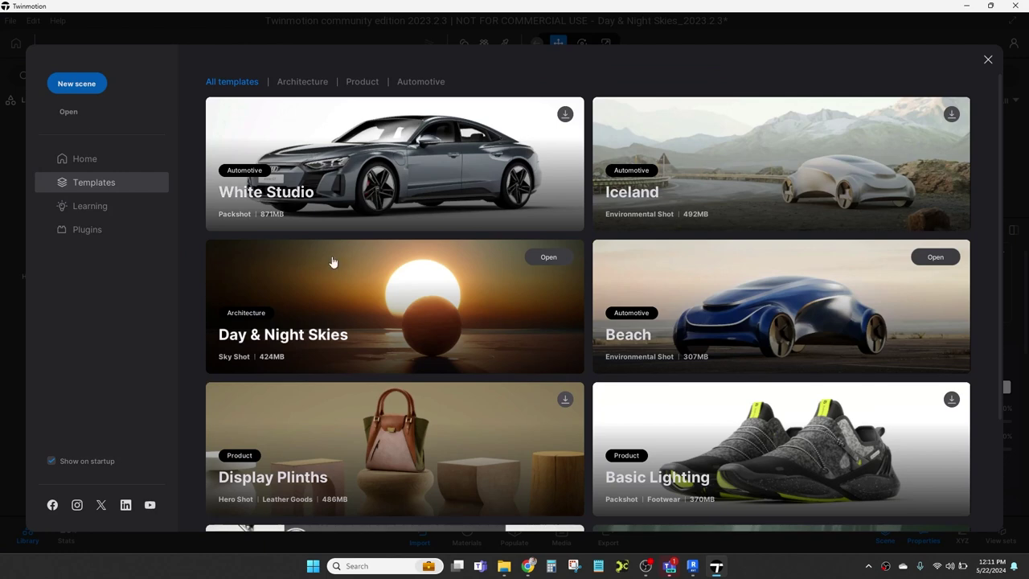
scroll(732, 399, down, 2)
scroll(732, 394, up, 1)
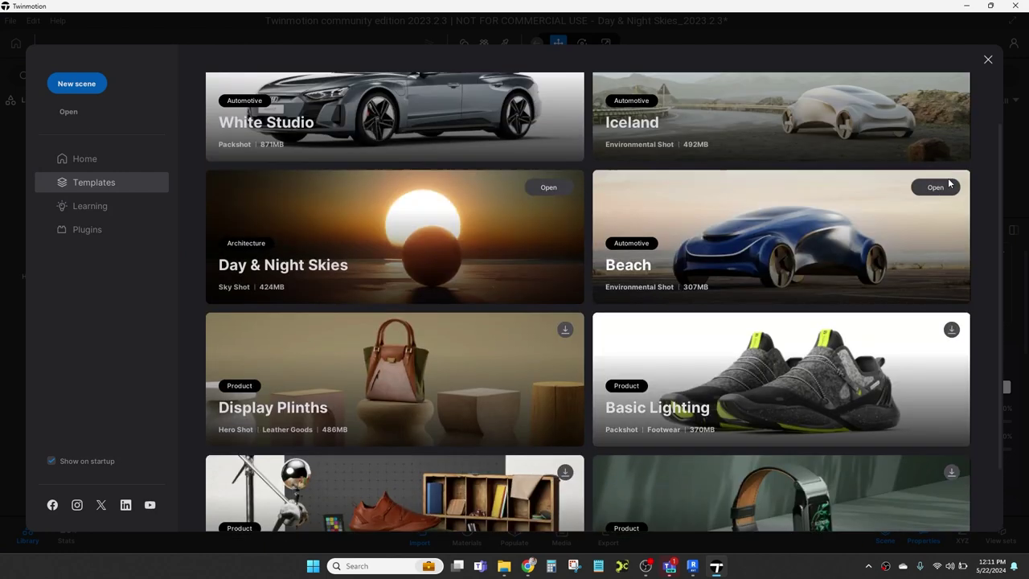
click(988, 60)
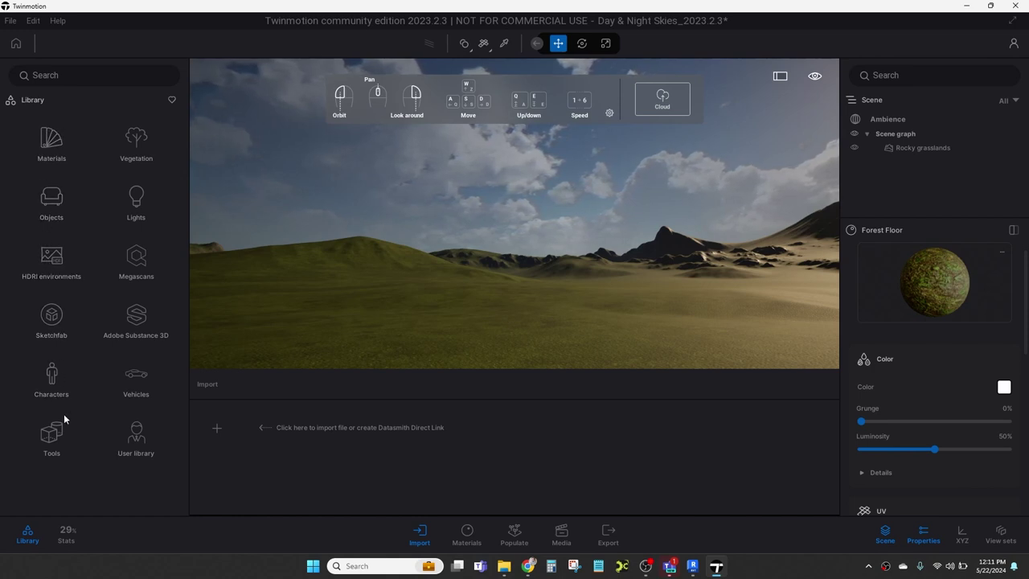
- Browse the animated humans among the library's characters and return to the library overview
click(61, 385)
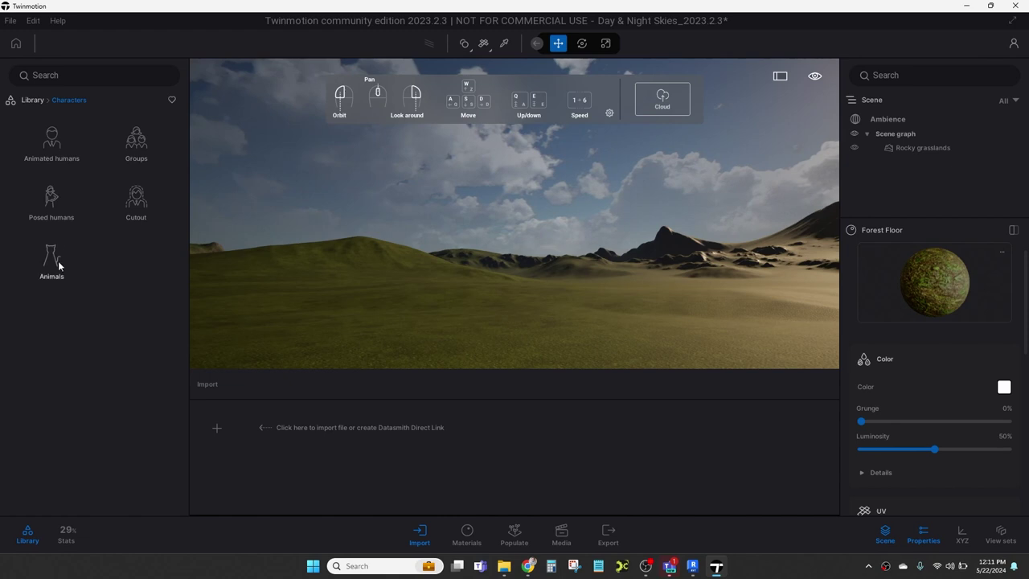
click(60, 161)
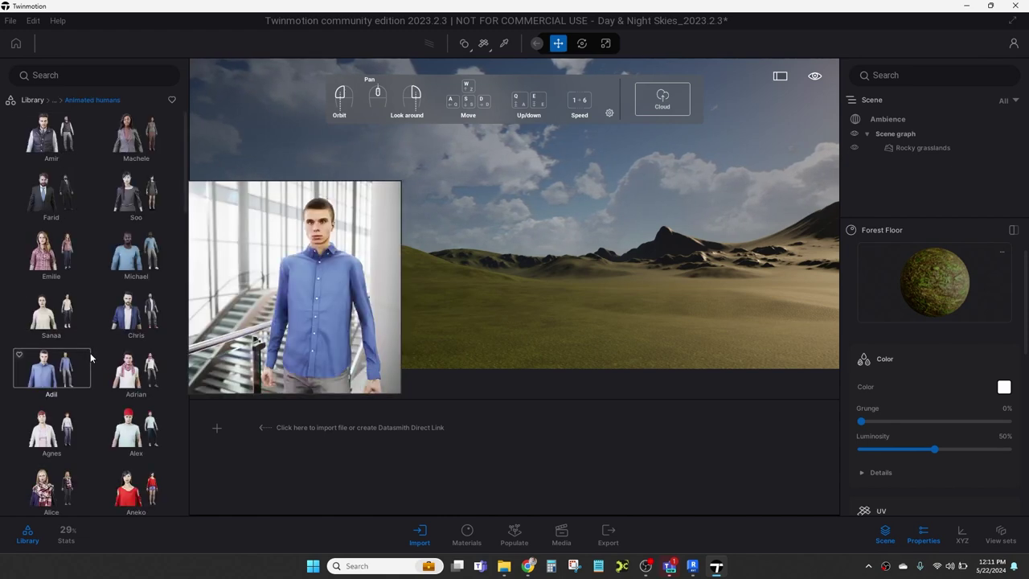
click(30, 100)
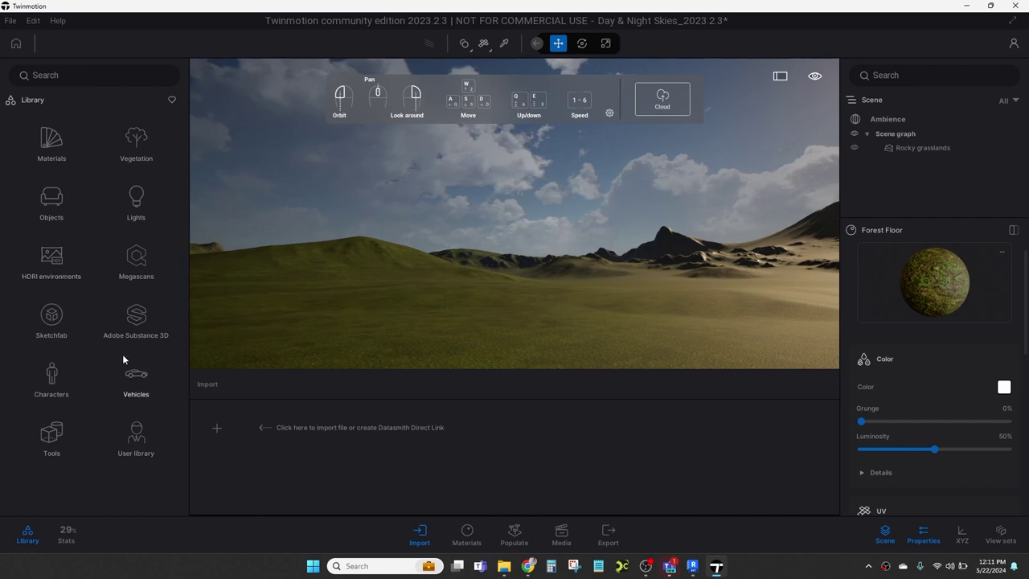
- Place a Poke chair from the living room chairs on the grassland, then delete it
right_drag(301, 308, 195, 319)
click(52, 207)
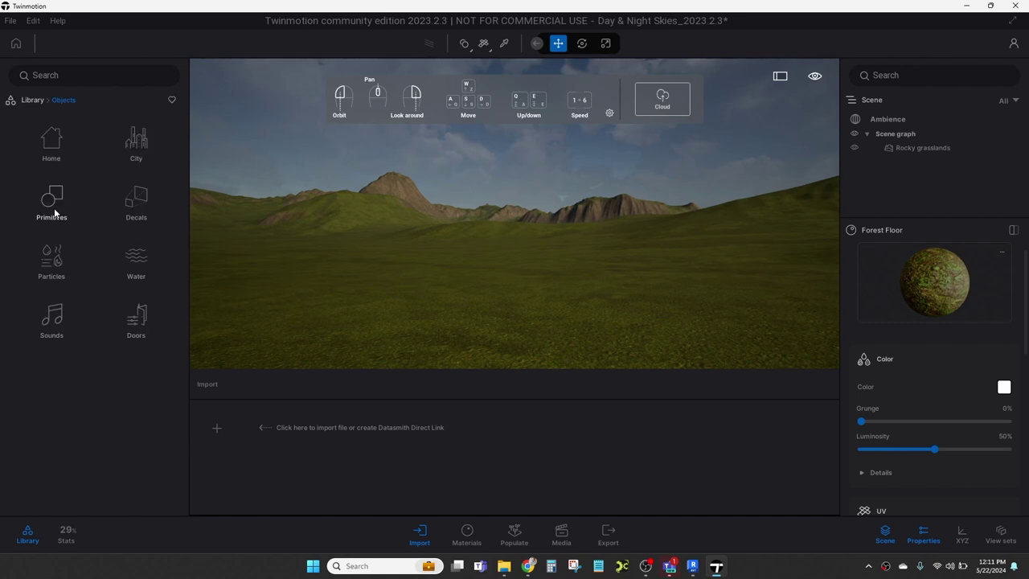
click(51, 138)
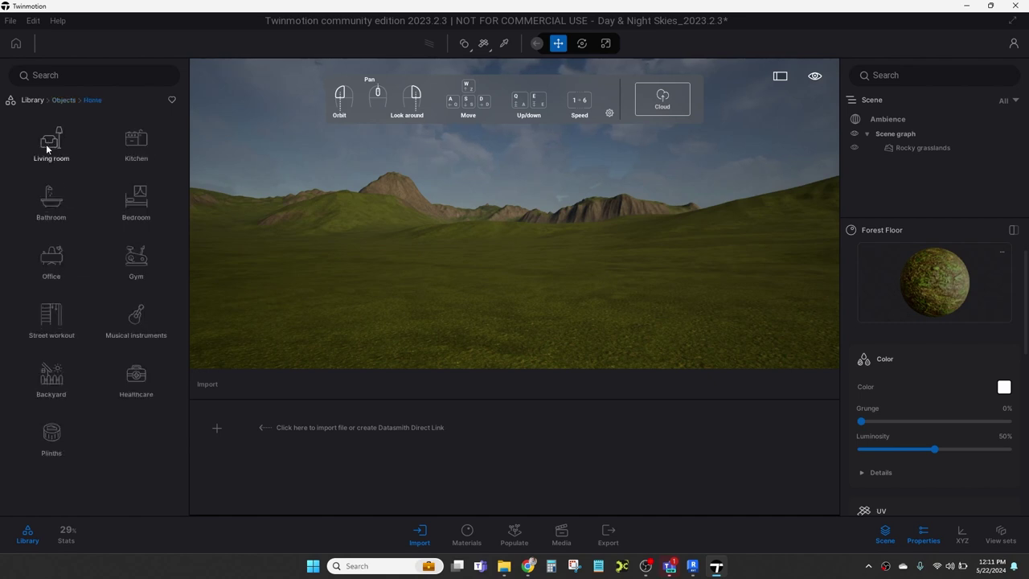
click(55, 149)
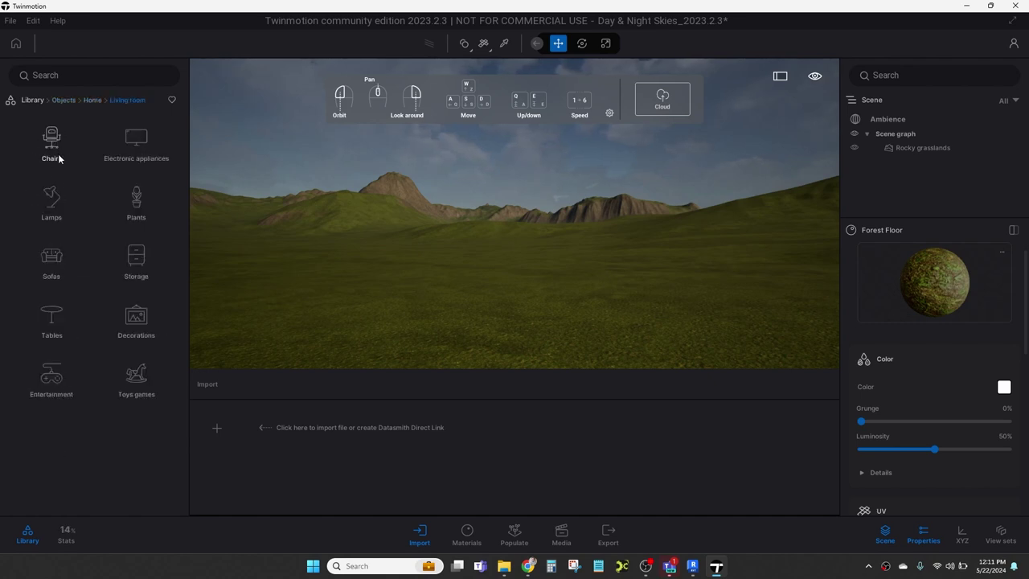
click(54, 152)
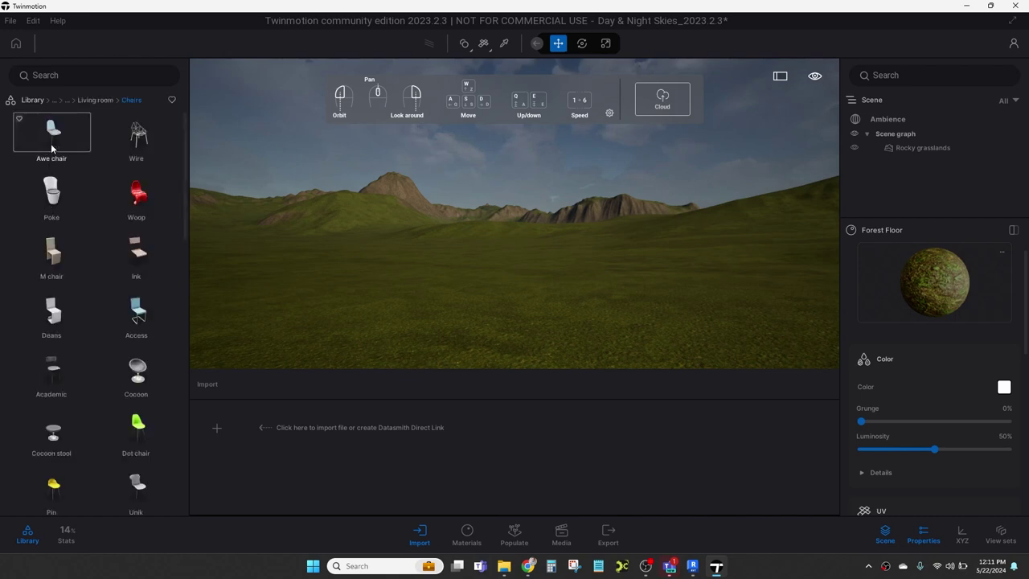
drag(57, 196, 404, 339)
right_drag(485, 349, 444, 372)
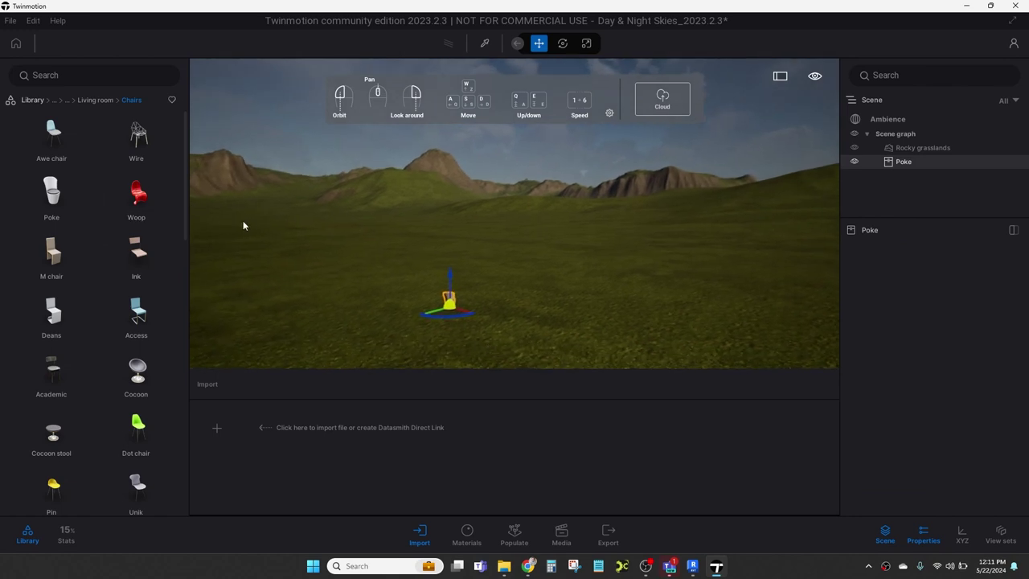
key(Delete)
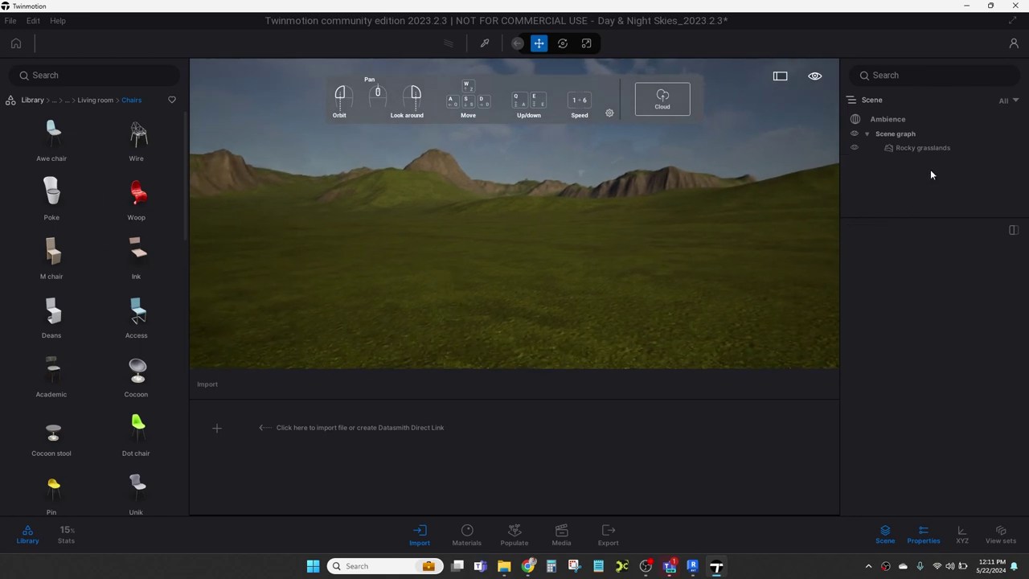
- Review the scene graph's object category filters and inspect the Rocky grasslands terrain
click(1014, 103)
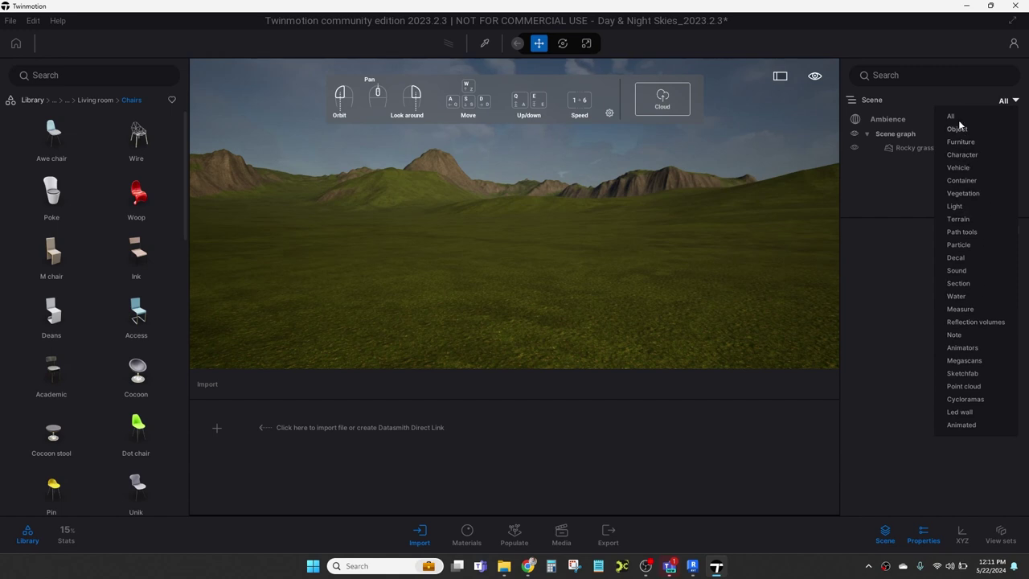
click(880, 183)
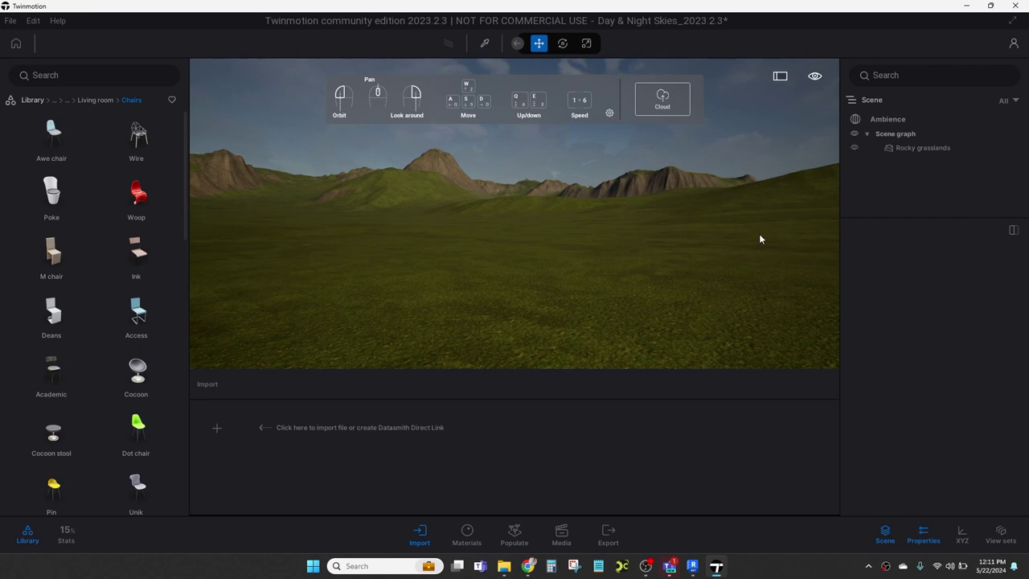
click(921, 149)
click(783, 139)
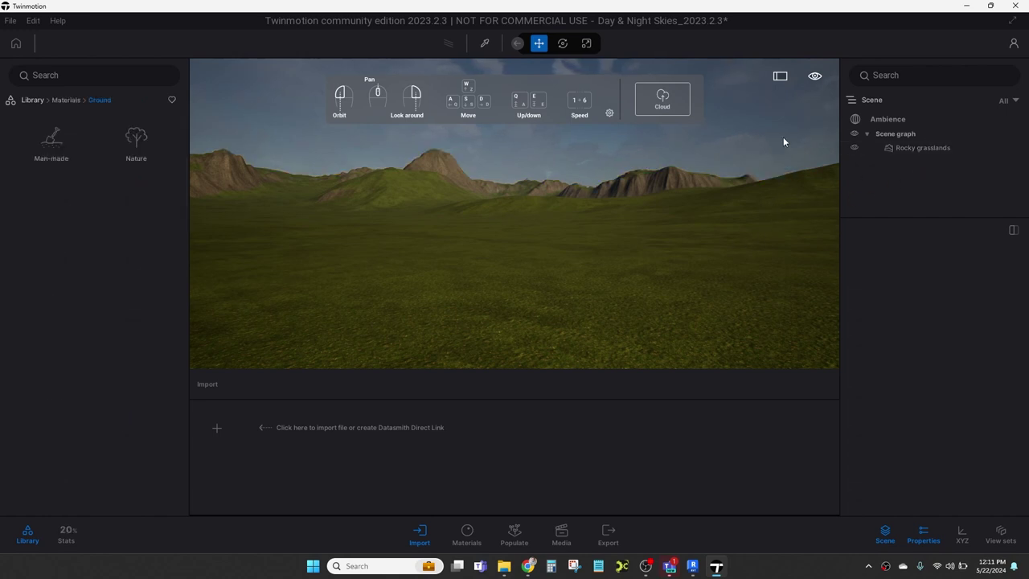
click(31, 101)
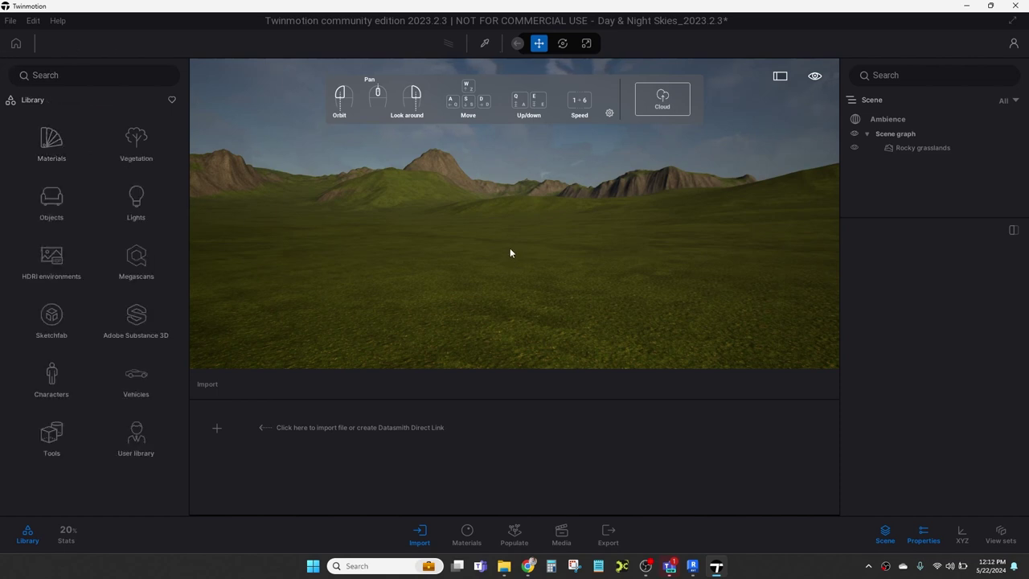
- Create a new container in the scene graph and name it Landscape
right_click(937, 178)
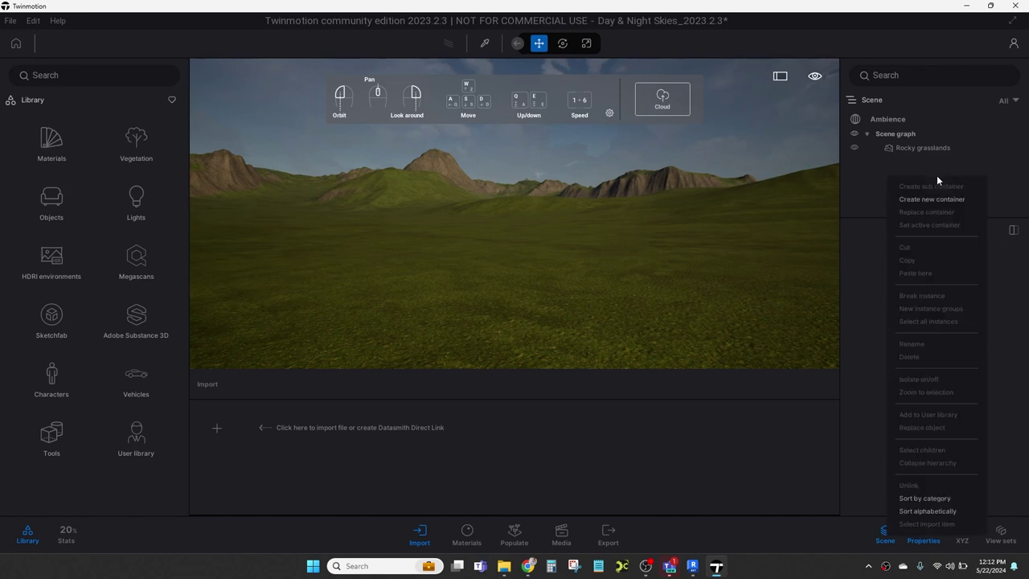
click(871, 174)
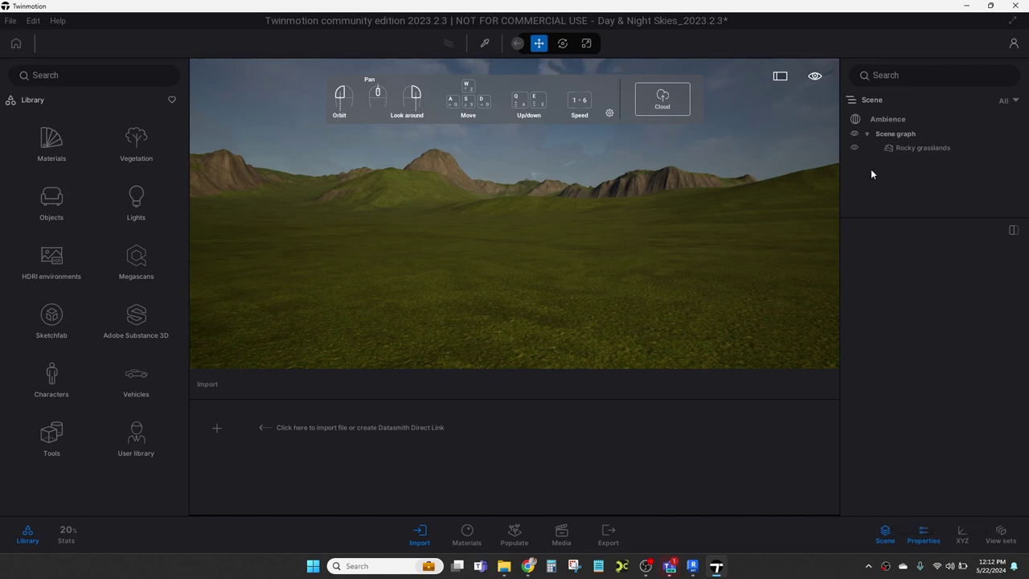
right_click(924, 179)
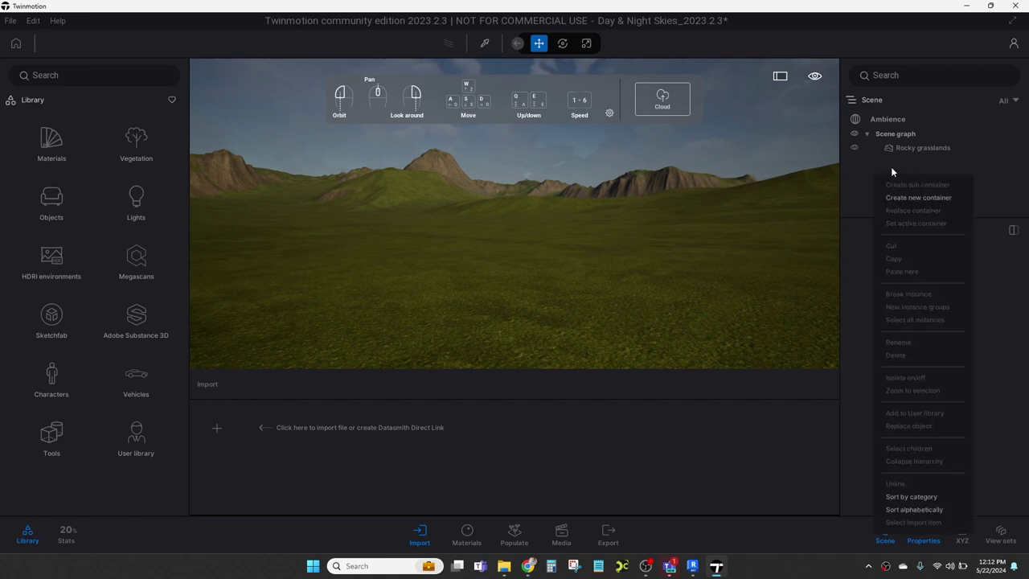
click(937, 199)
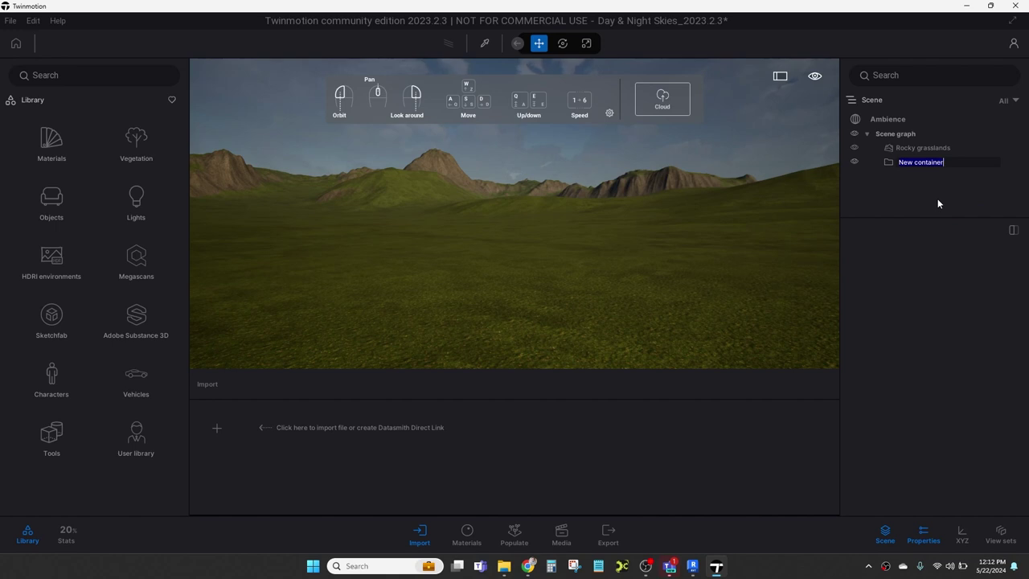
text(Lands)
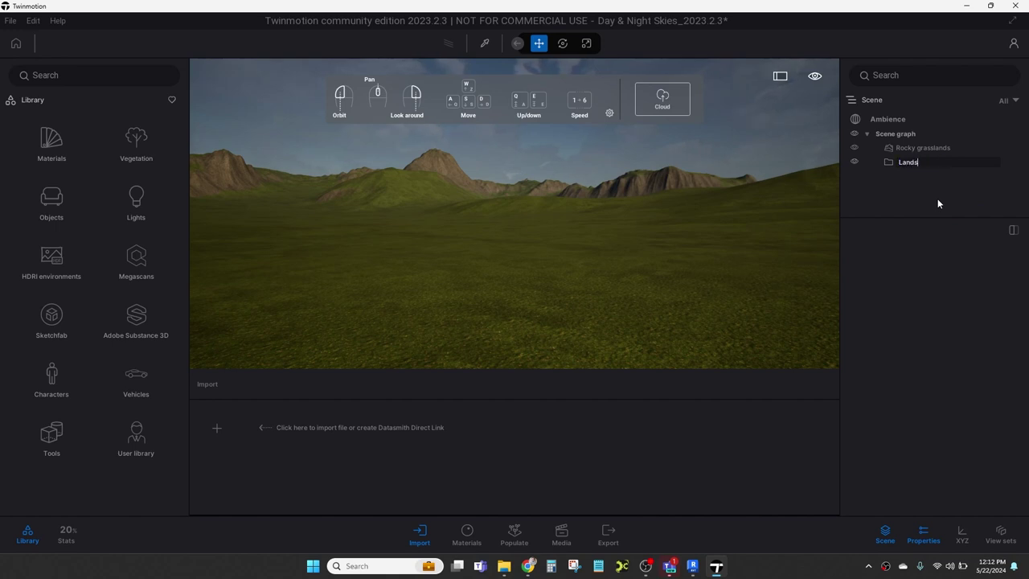
text(cape)
key(Return)
- Move the Rocky grasslands terrain into the Landscape container and enlarge the scene graph area
click(921, 151)
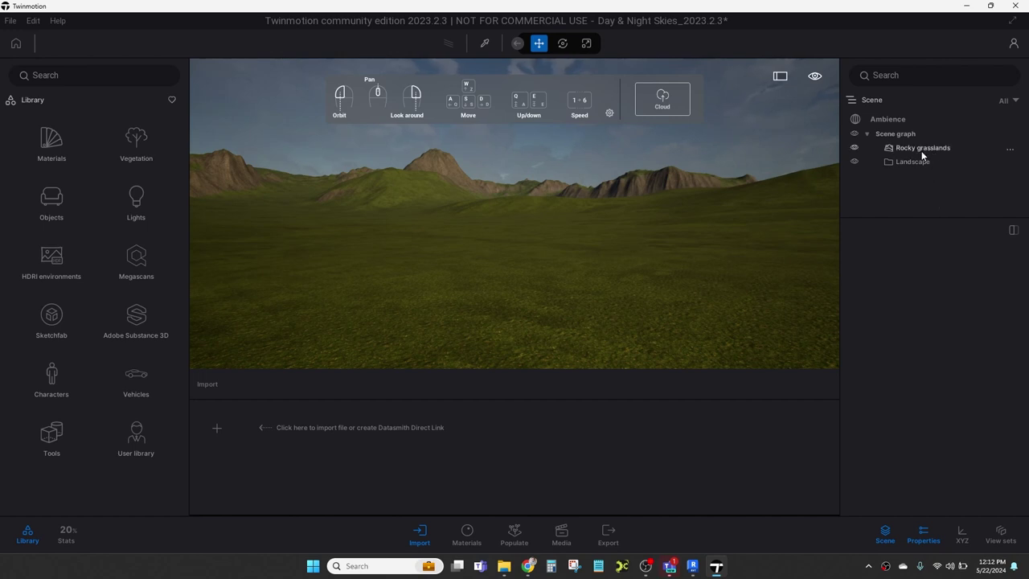
drag(921, 149, 915, 165)
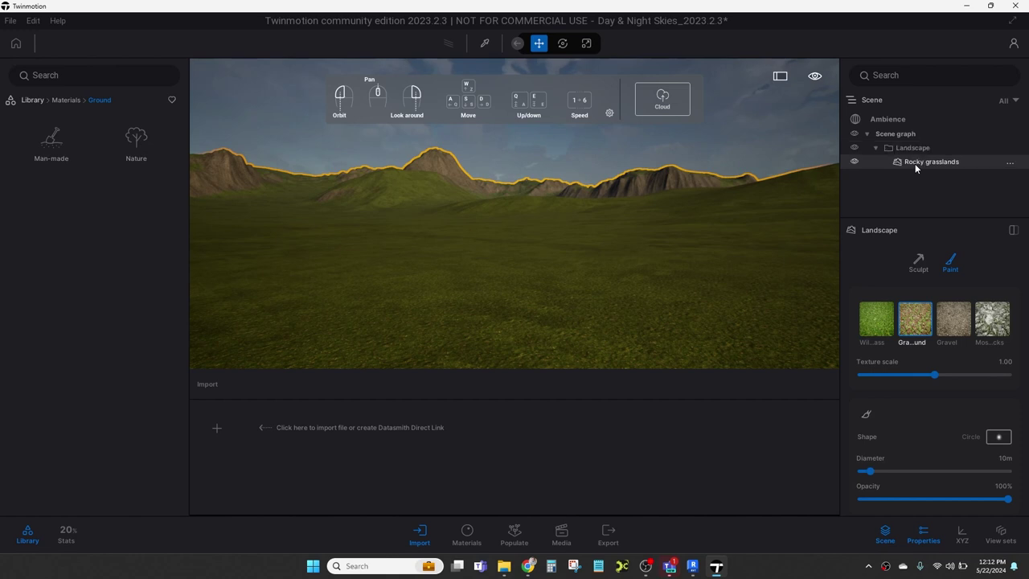
click(876, 148)
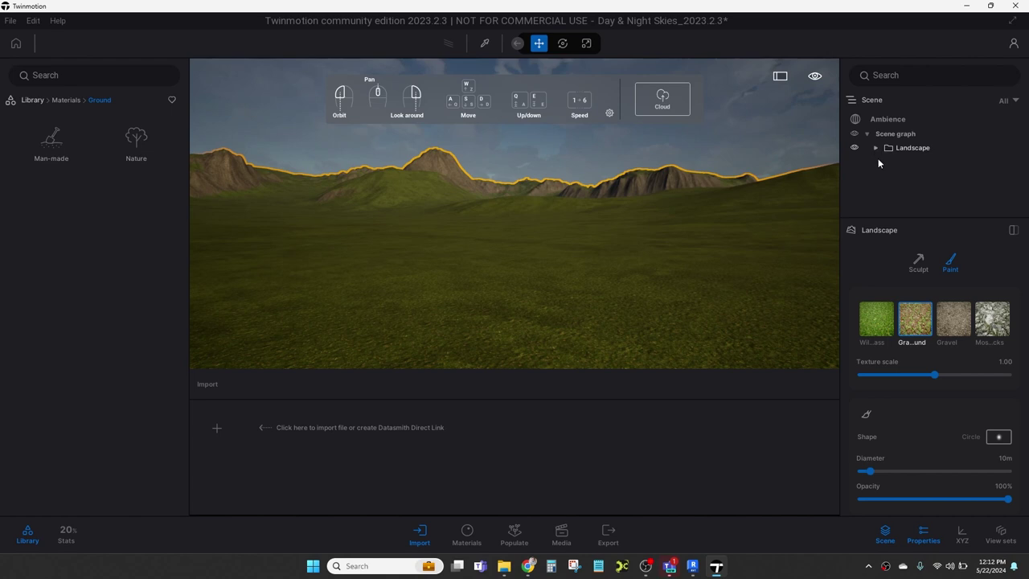
click(883, 178)
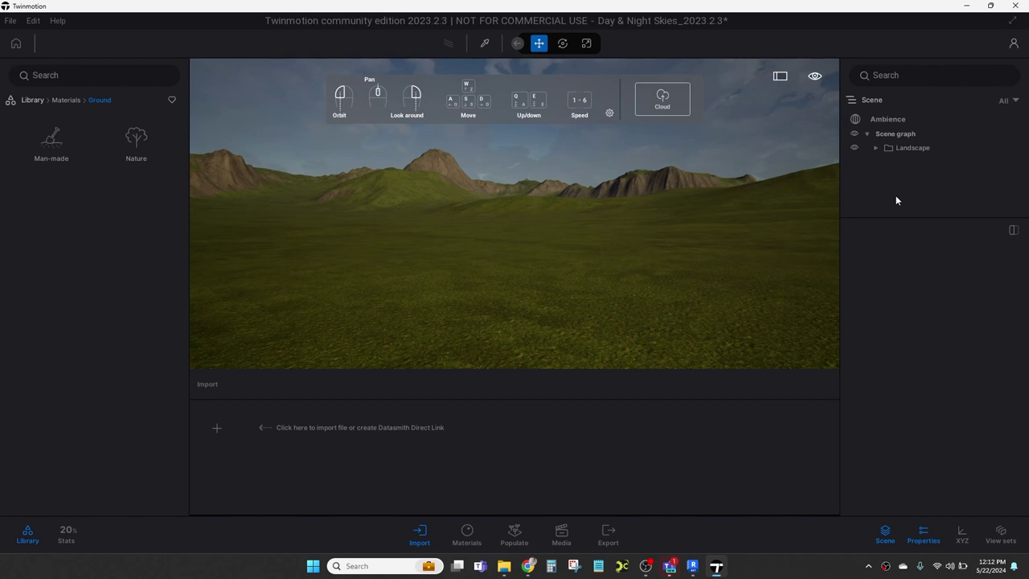
drag(903, 218, 905, 232)
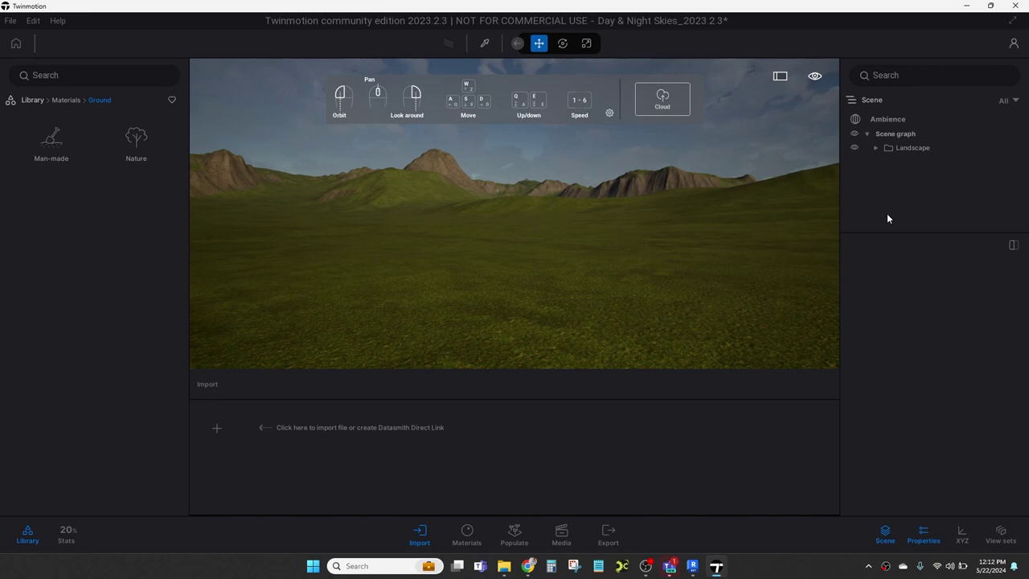
click(875, 148)
click(875, 148)
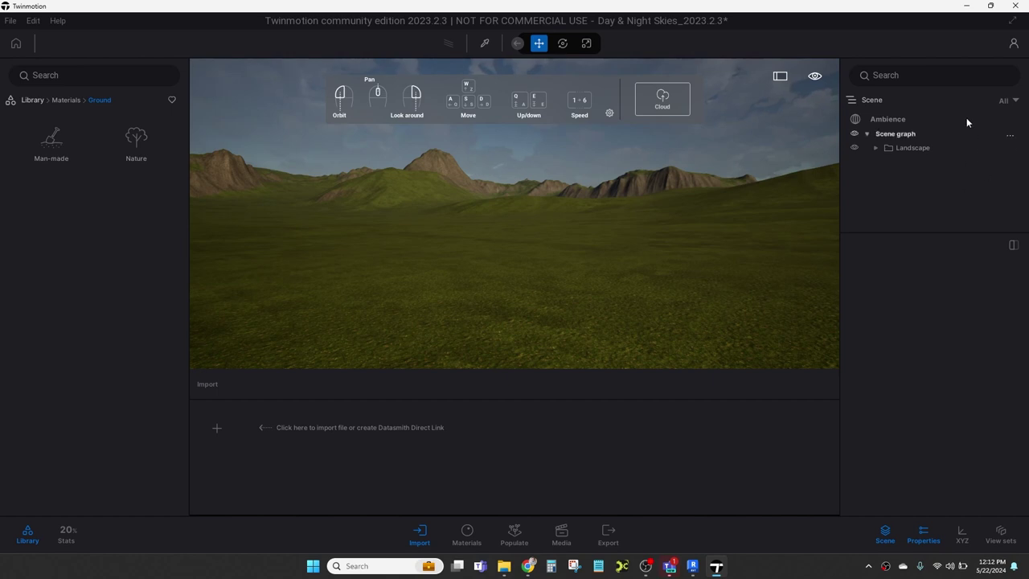
- Search the scene graph for "landscape"
click(887, 76)
text(landscape)
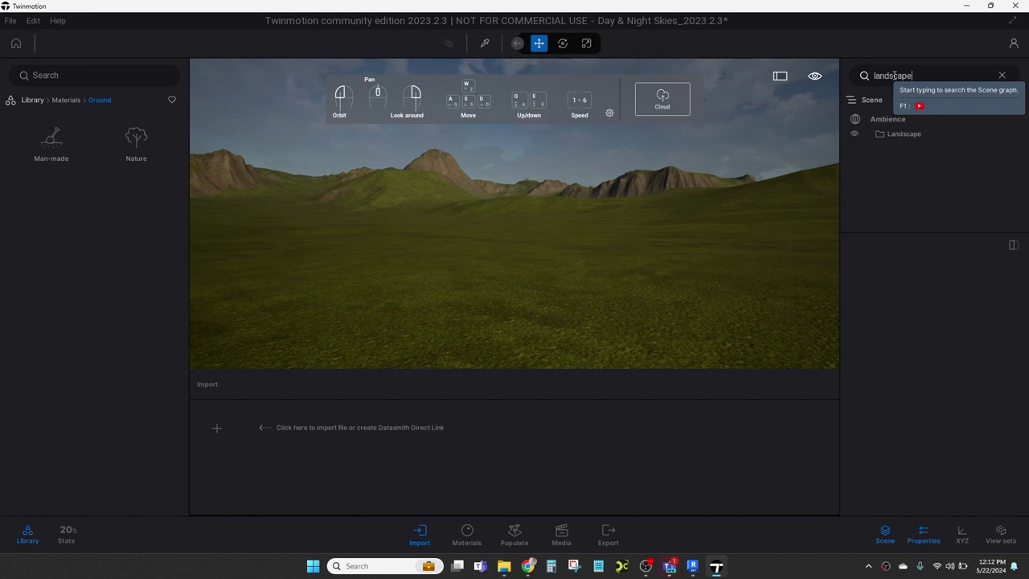
drag(918, 79, 868, 82)
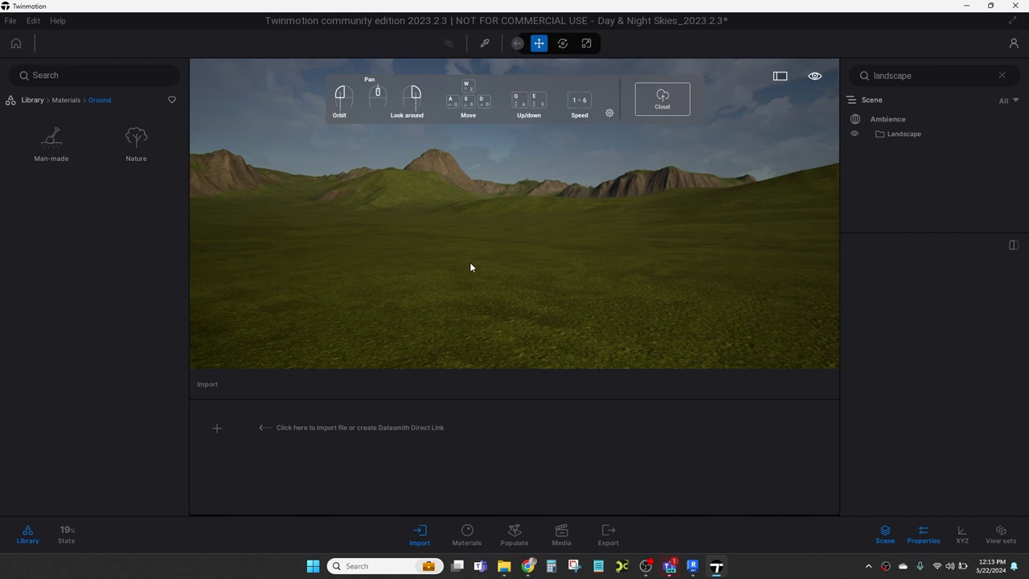
- Look around the terrain and practise moving the camera forward, backward, up and down through the scene
right_drag(410, 258, 464, 77)
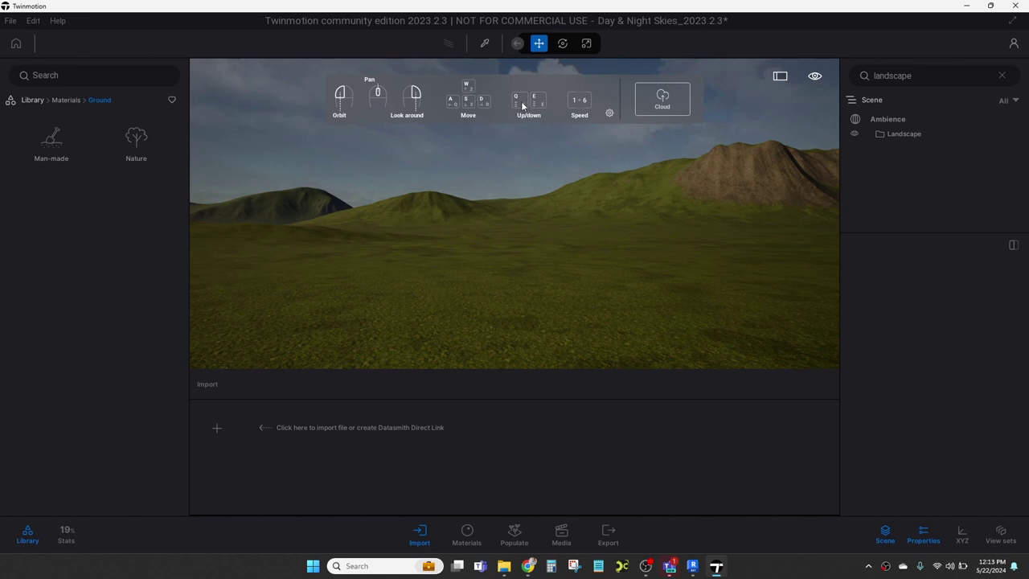
key(w)
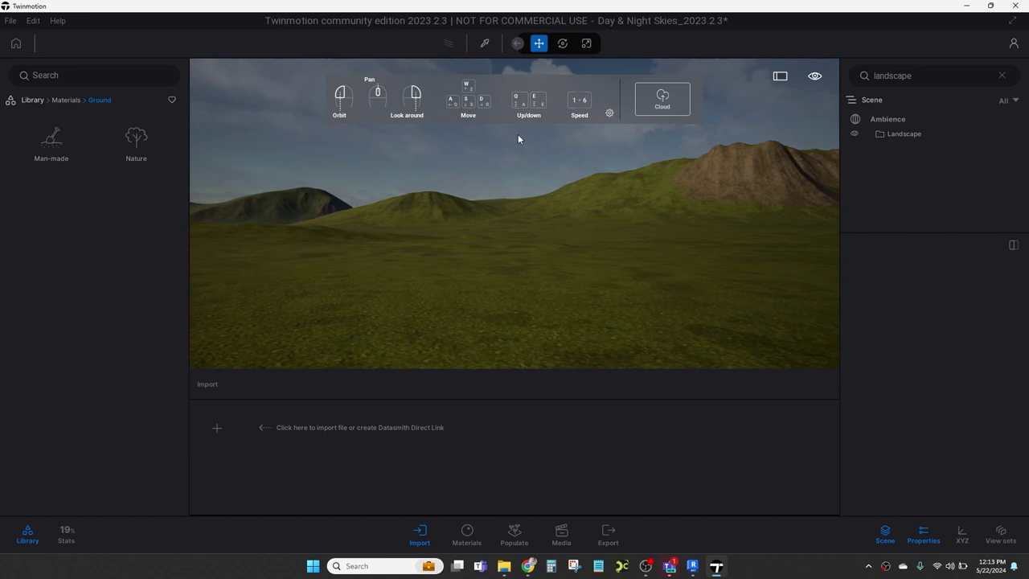
key(q)
key(e)
key(q)
key(e)
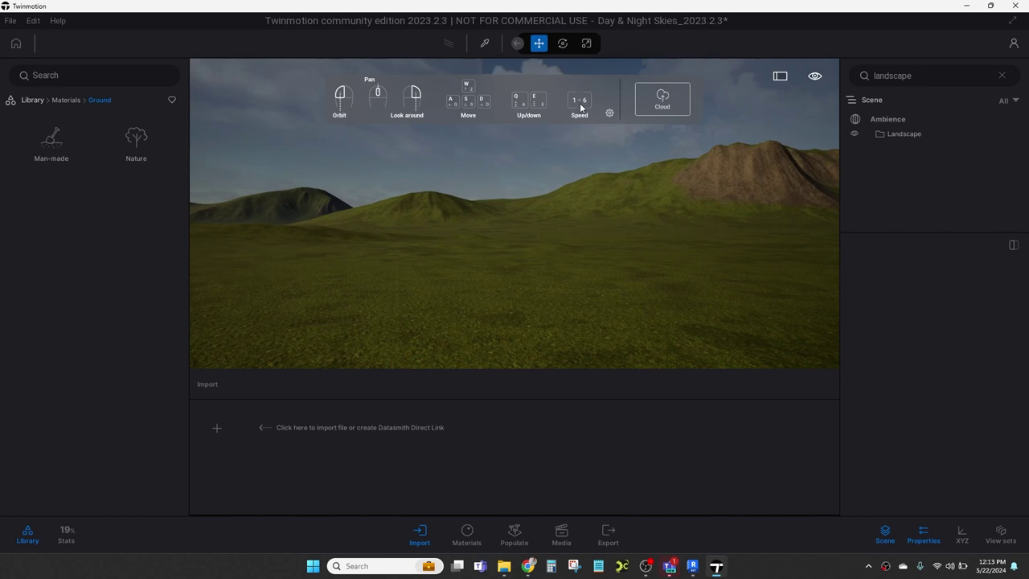
key(w)
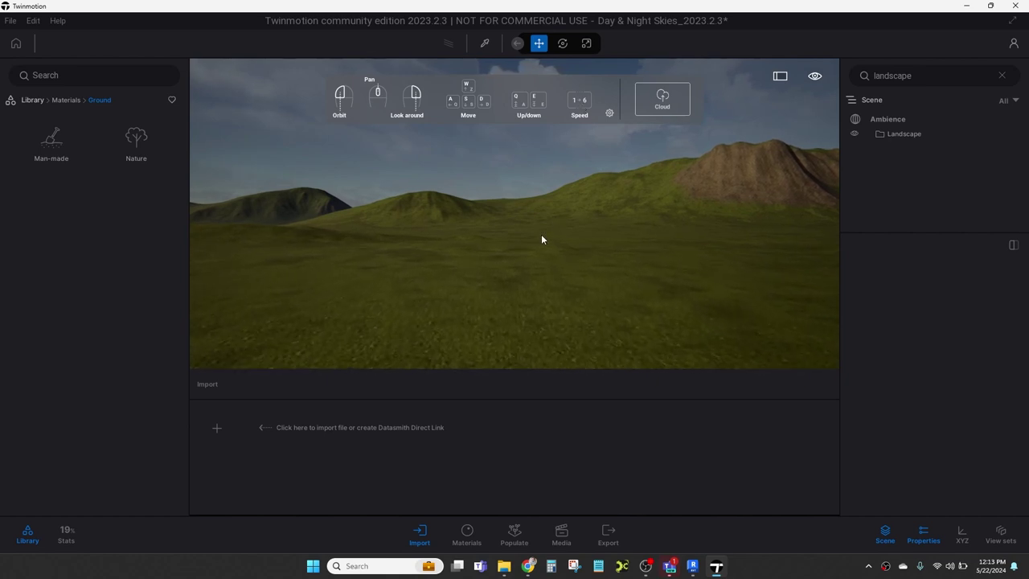
key(w)
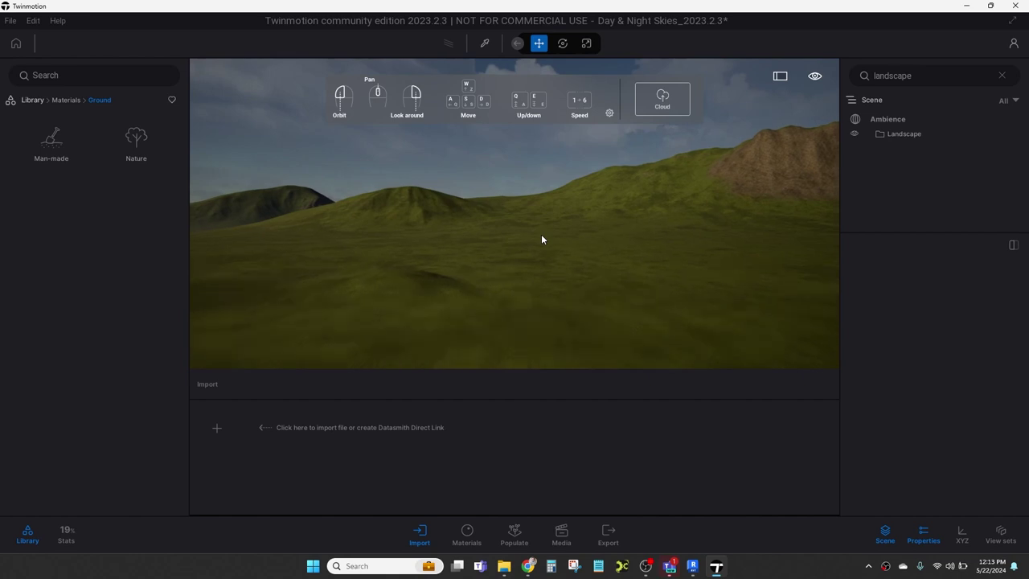
key(s)
key(q)
key(e)
key(e)
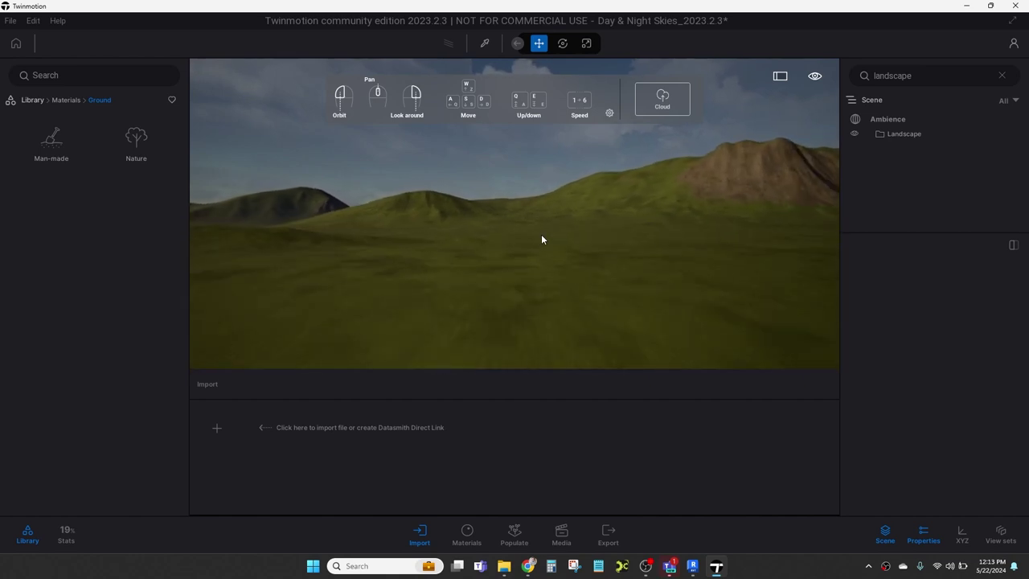
right_drag(541, 233, 540, 178)
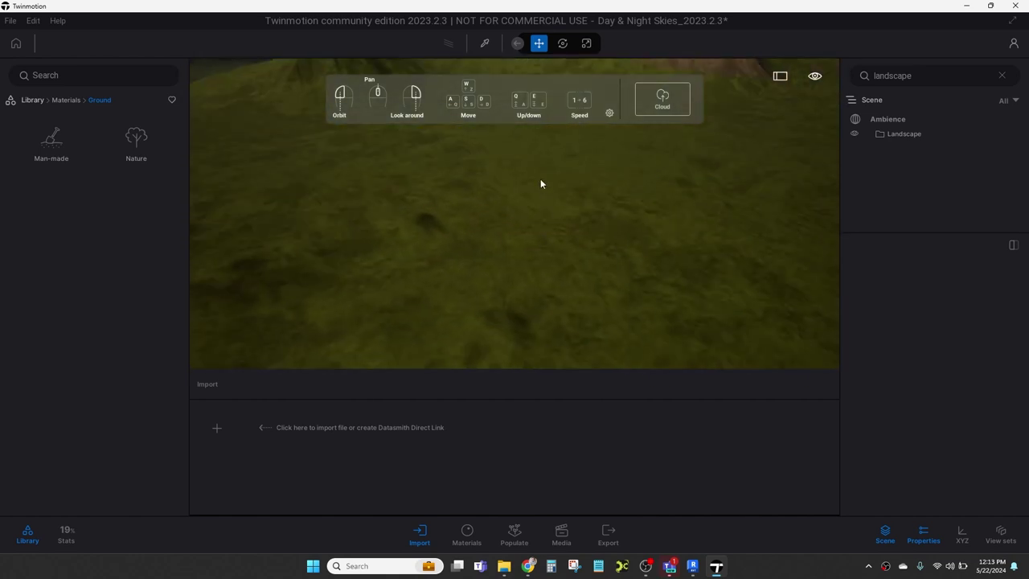
- Select the terrain, review its paint settings, and set the sculpt brush diameter to 29 m
click(567, 235)
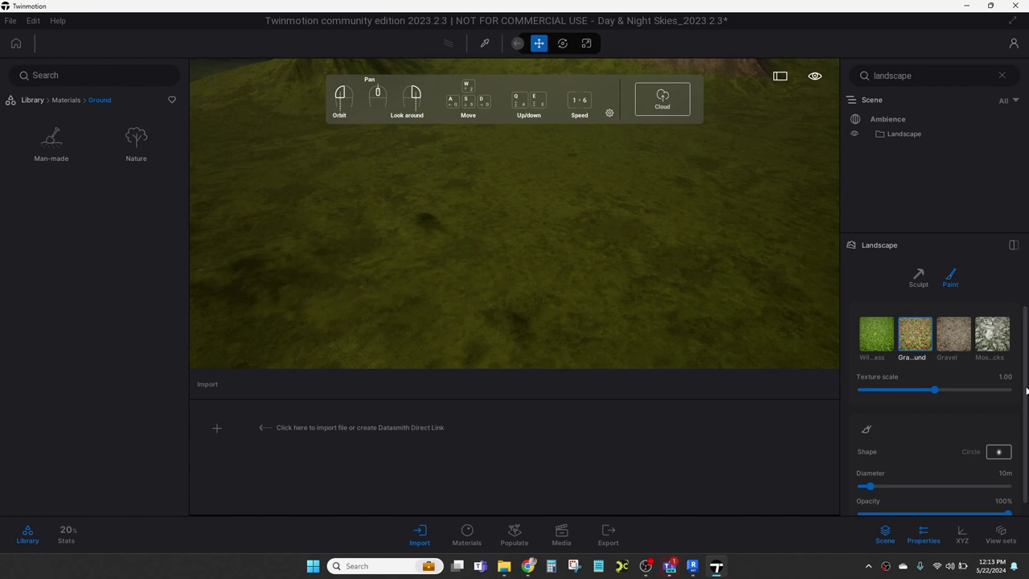
drag(1025, 392, 1025, 451)
mouse_move(611, 264)
right_down()
mouse_move(616, 229)
mouse_move(643, 205)
mouse_move(784, 211)
right_up()
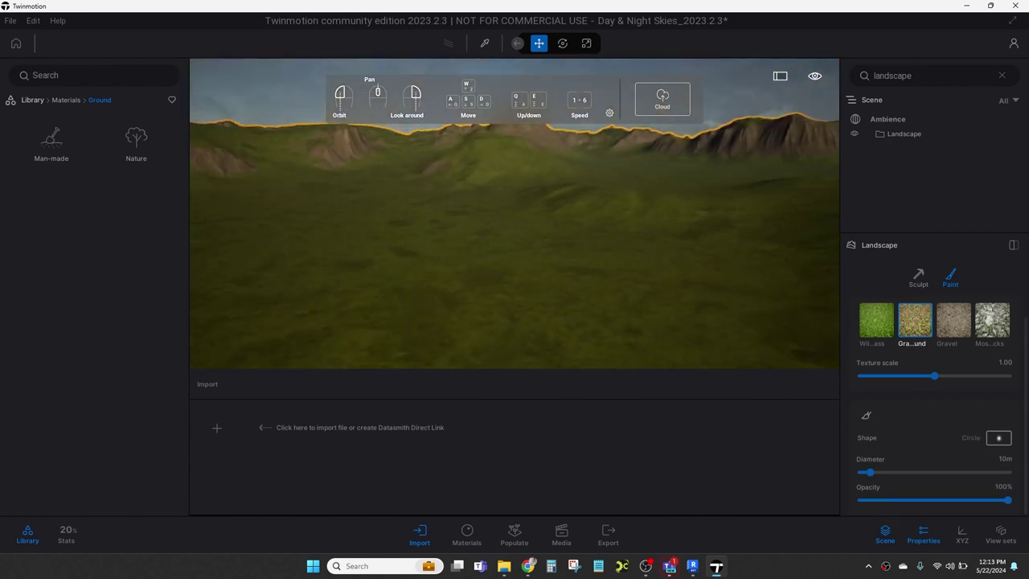
click(918, 279)
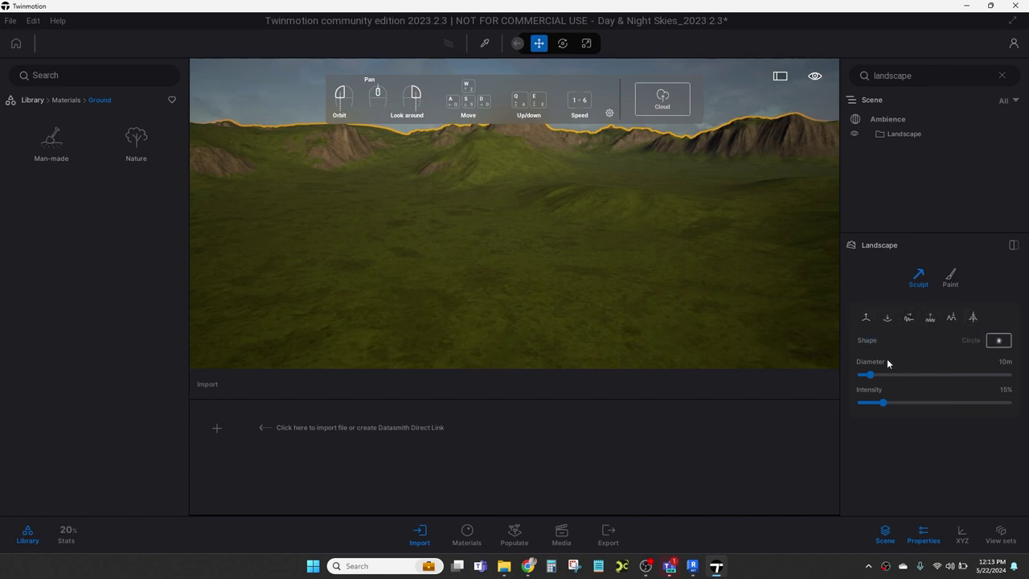
drag(867, 375, 887, 373)
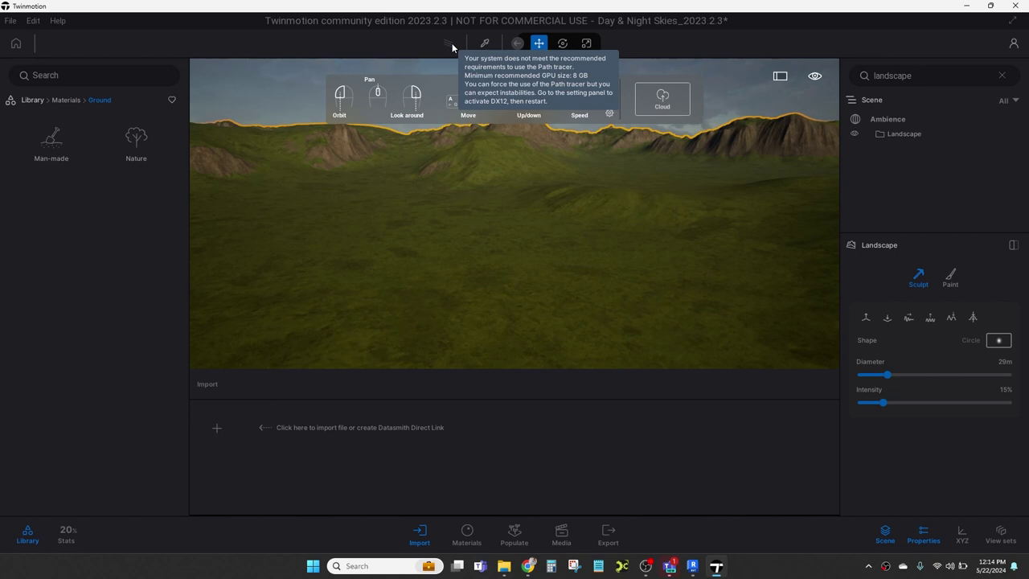
- Deselect the terrain and activate the material picker with the view on the nearby grass
right_drag(451, 205, 470, 220)
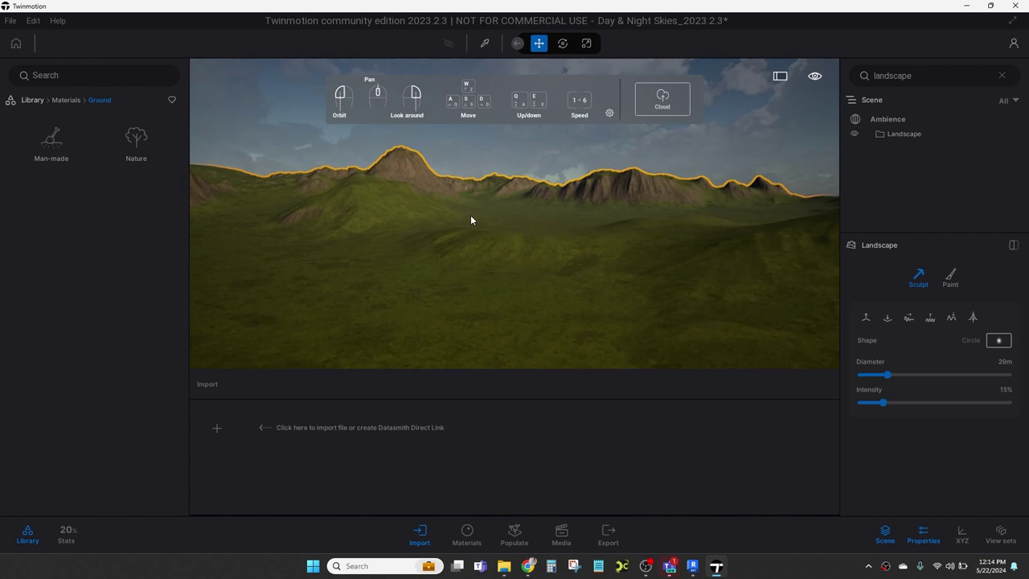
right_drag(548, 259, 556, 235)
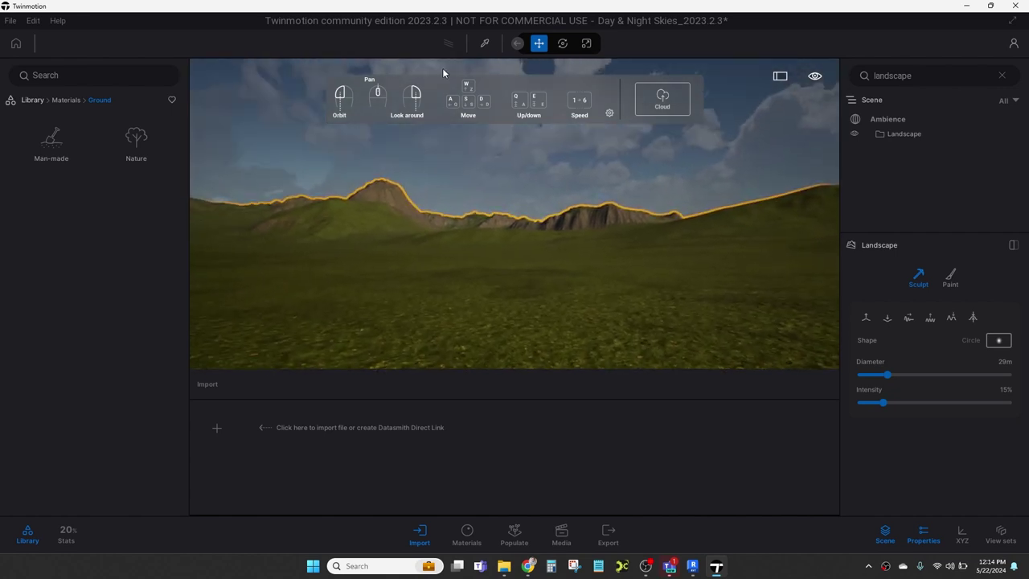
right_drag(384, 235, 373, 189)
click(373, 187)
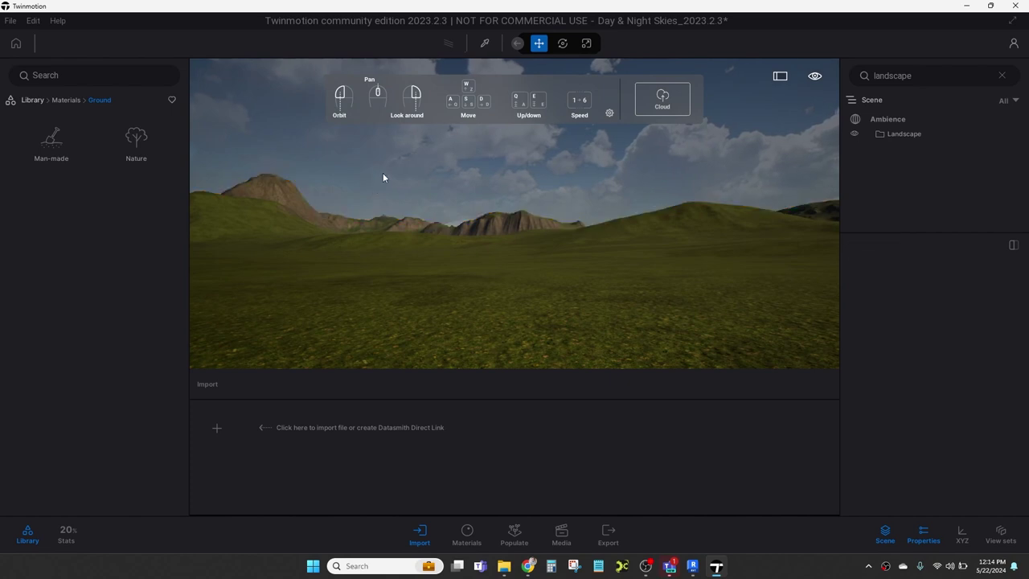
click(484, 46)
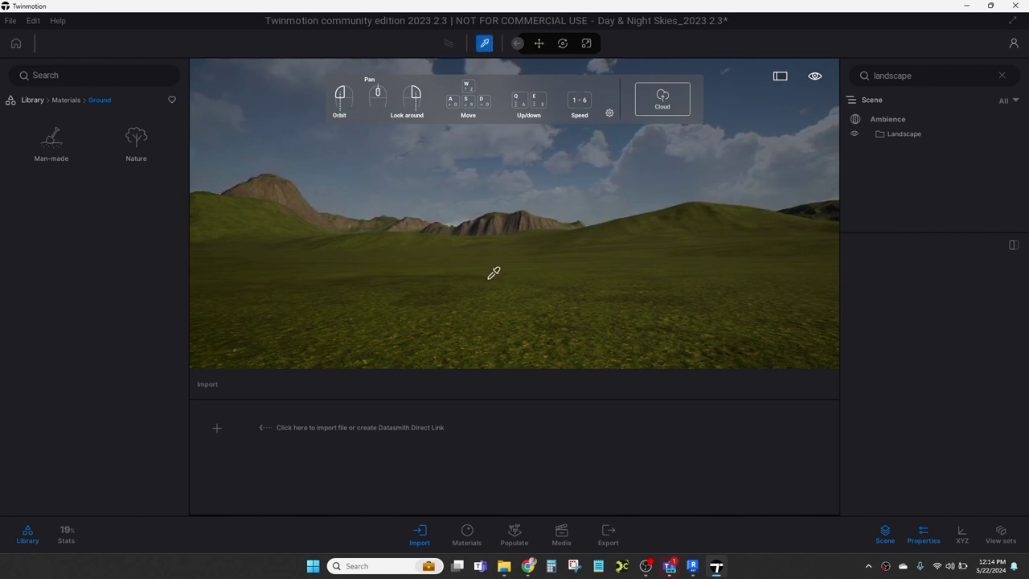
right_drag(514, 308, 546, 260)
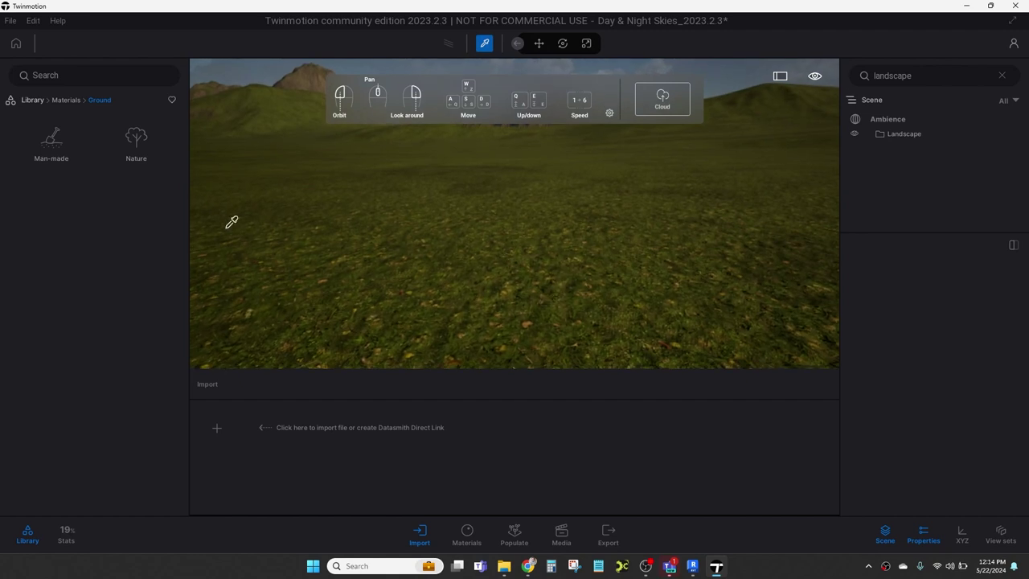
- Place a Box 1m from the library's object primitives on the grass
click(28, 102)
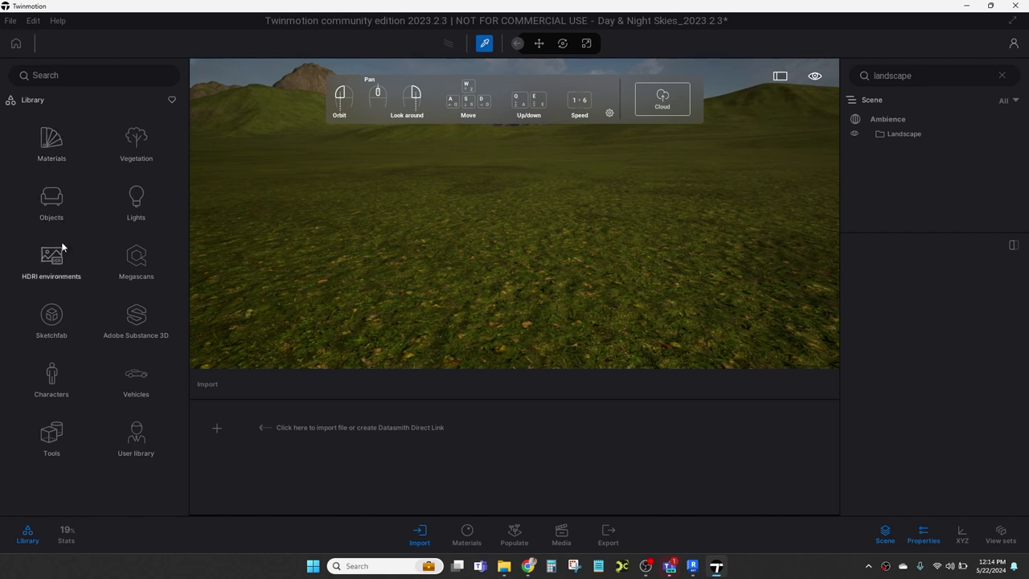
click(56, 202)
click(56, 202)
drag(51, 193, 426, 271)
click(425, 271)
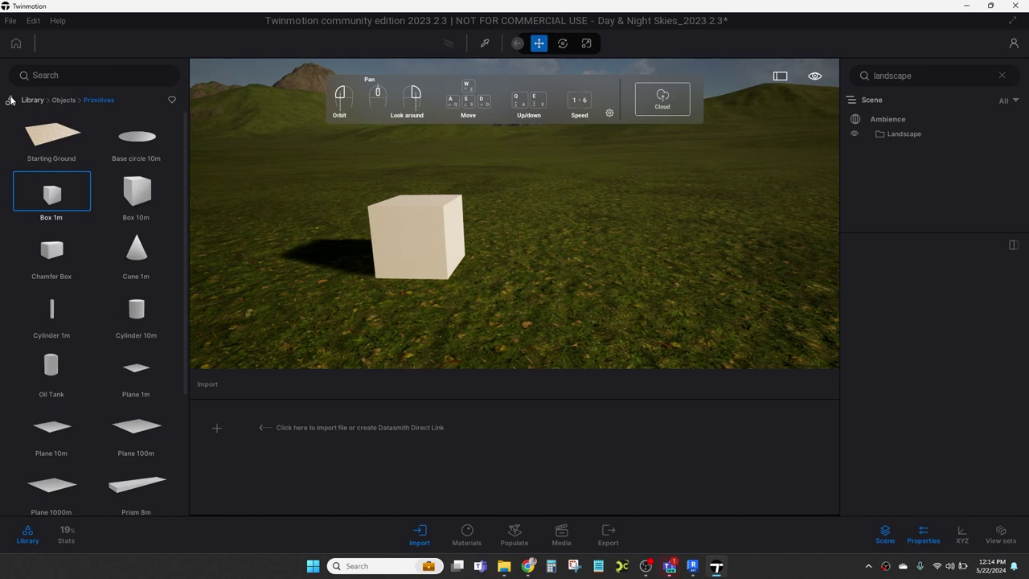
- Sample the box with the material picker to inspect its material settings
click(484, 44)
click(408, 227)
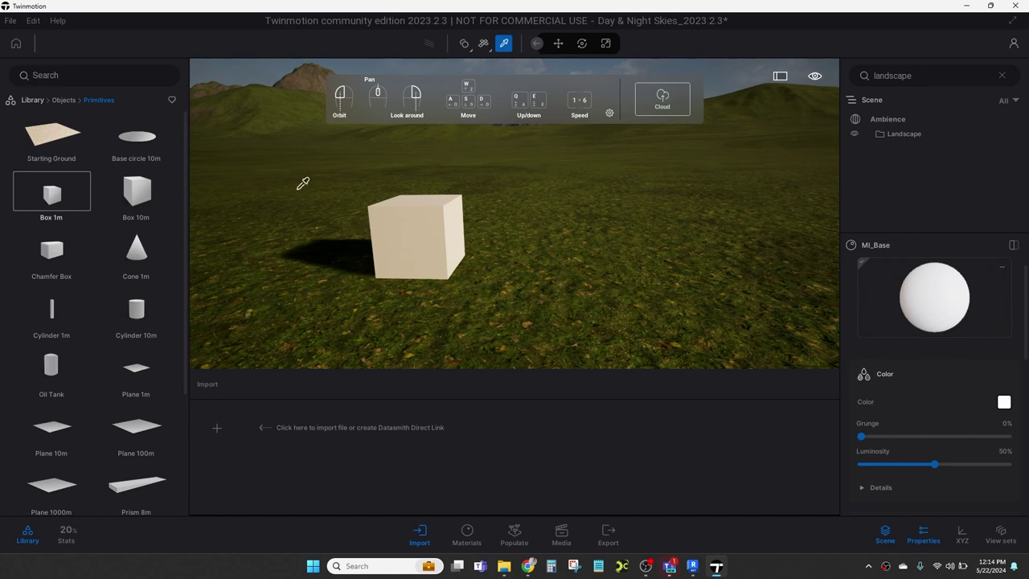
key(Escape)
- Select the box and move it across the grass with the move gizmo
click(425, 235)
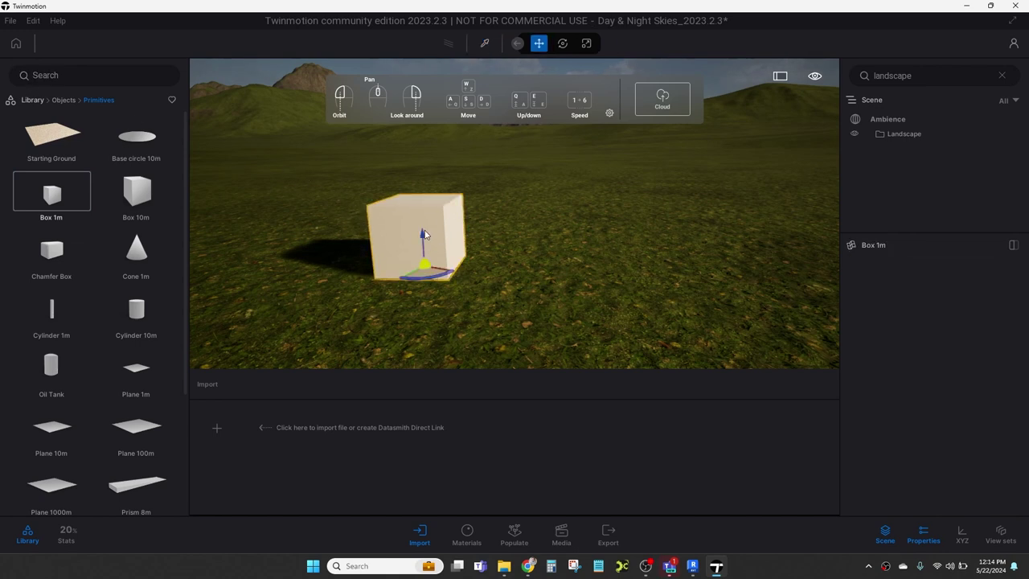
click(518, 44)
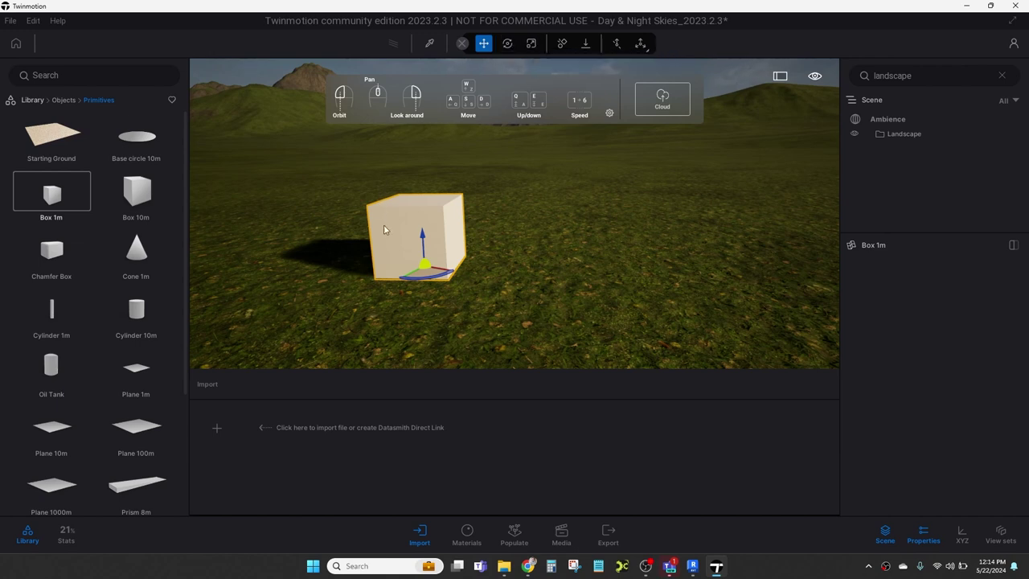
click(412, 275)
mouse_move(413, 276)
mouse_down()
mouse_move(438, 273)
mouse_move(345, 321)
mouse_move(397, 300)
mouse_move(405, 310)
mouse_move(426, 277)
mouse_move(515, 311)
mouse_up()
click(516, 311)
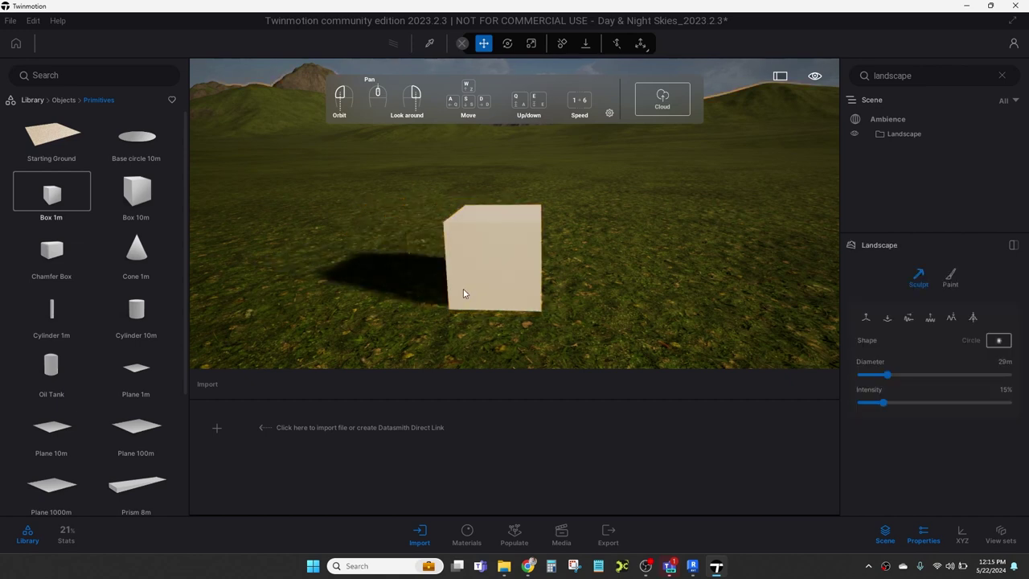
click(500, 286)
drag(503, 299, 528, 283)
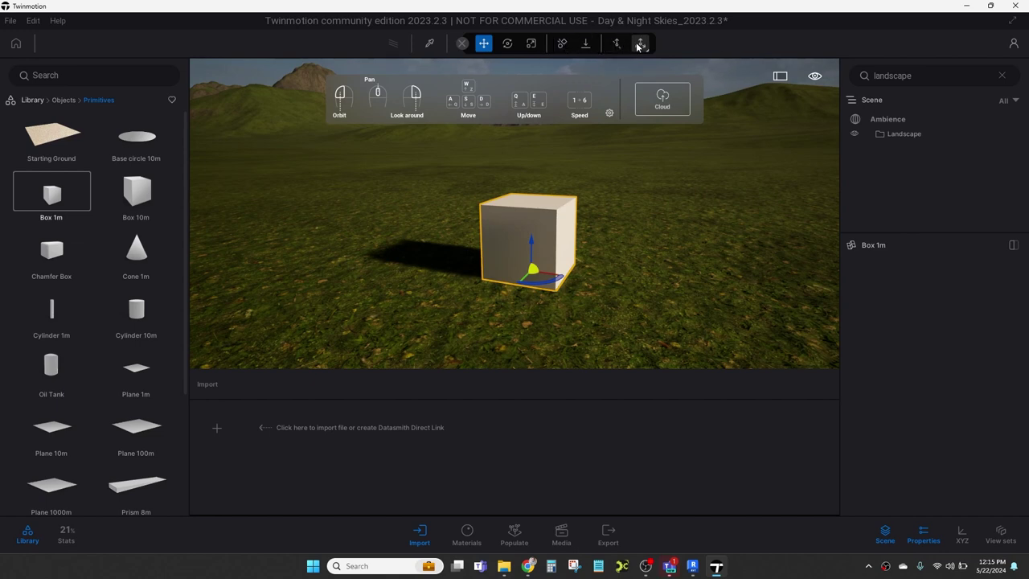
mouse_move(609, 242)
right_down()
mouse_move(635, 199)
mouse_move(787, 210)
mouse_move(632, 202)
mouse_move(609, 244)
right_up()
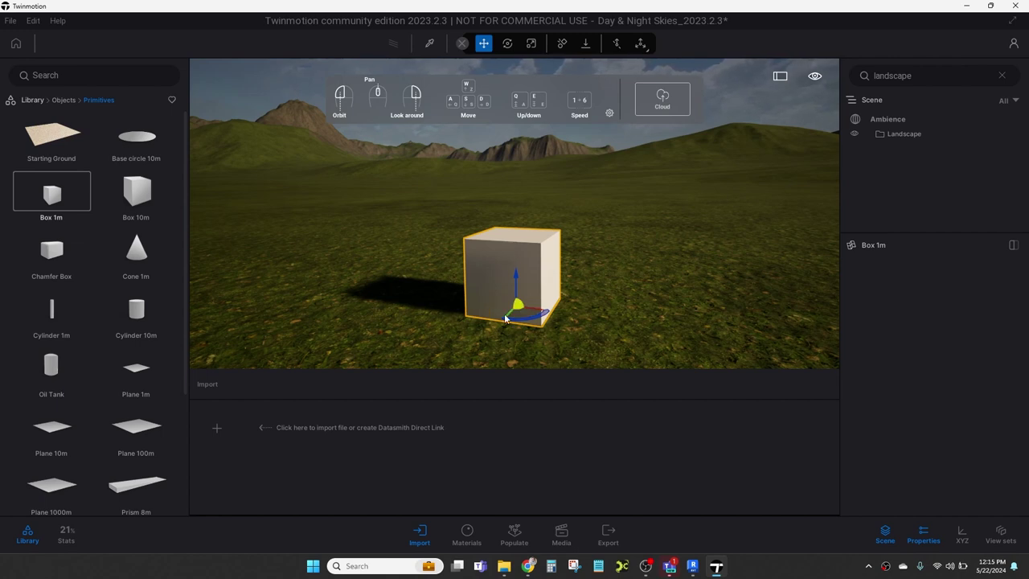
right_drag(474, 298, 497, 332)
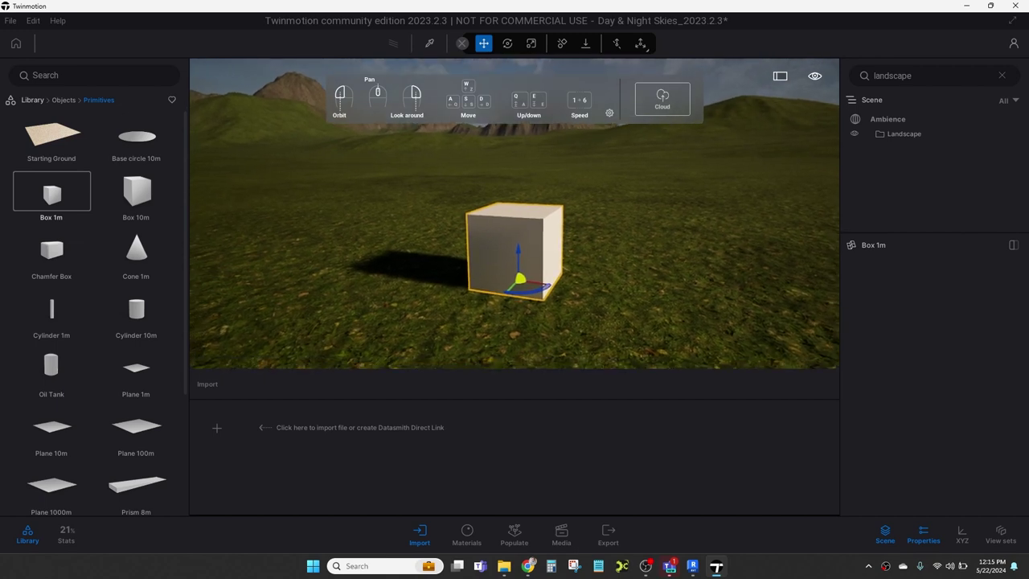
- Compare the Rotate and Scale gizmos on the selected box and return to the Move tool
click(507, 44)
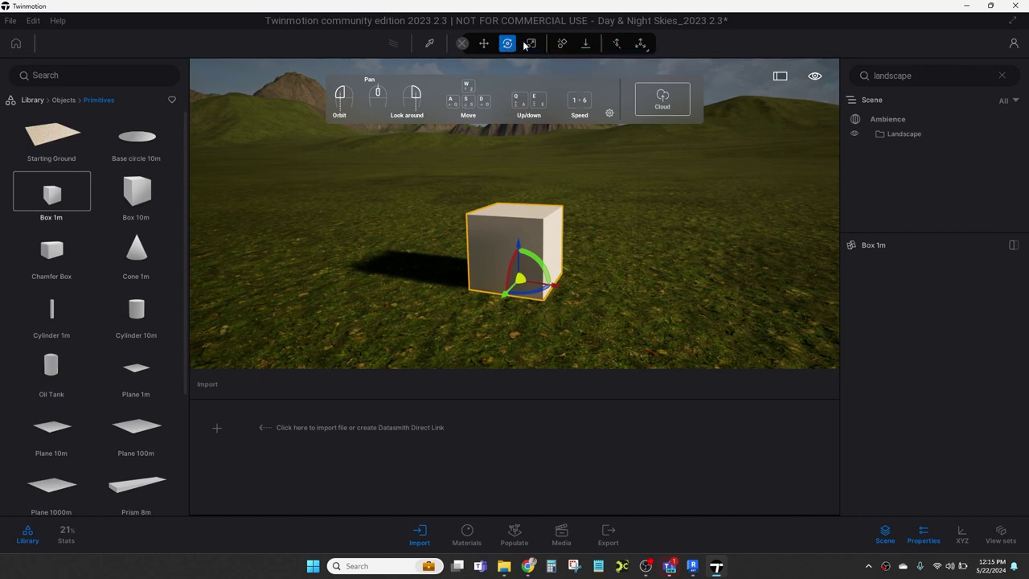
click(531, 45)
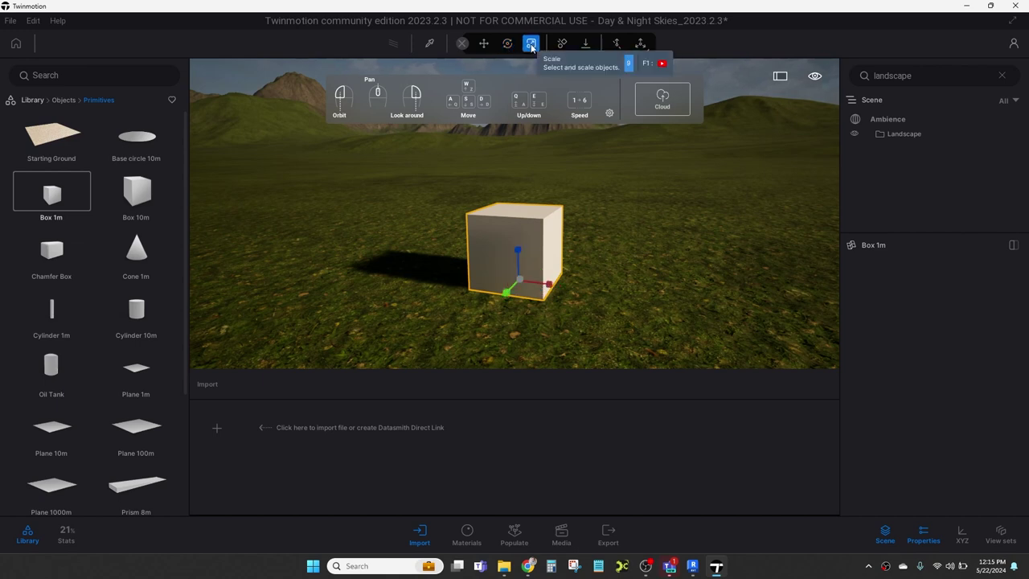
click(483, 43)
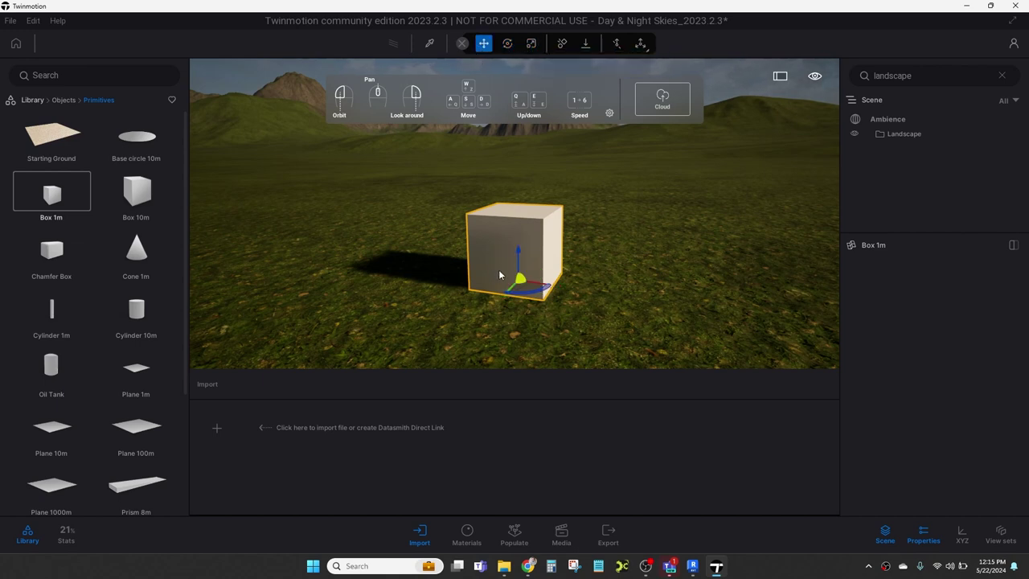
- Reposition the box on the grass and rotate it about -70 degrees
click(516, 293)
drag(520, 284, 546, 251)
click(507, 43)
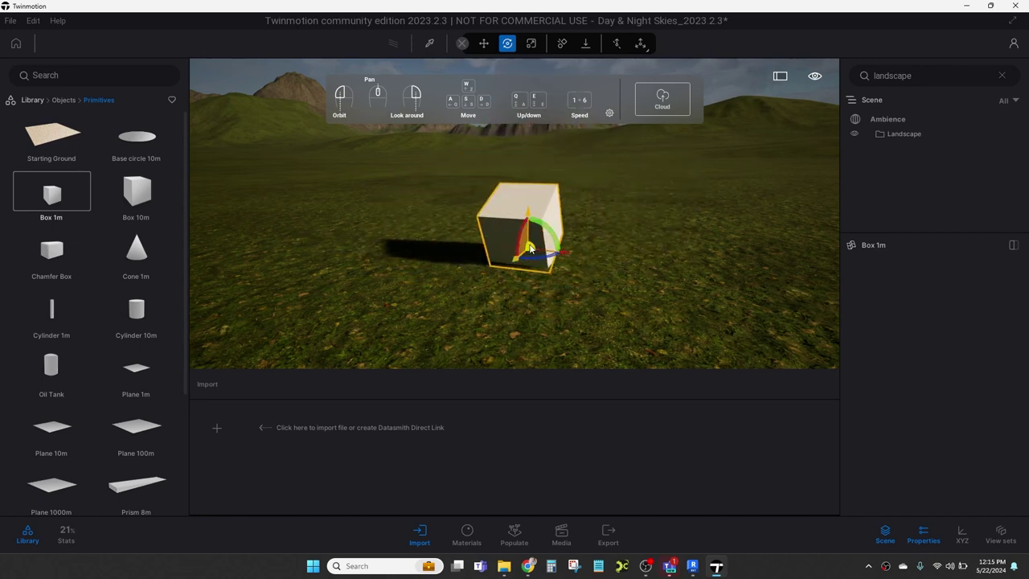
drag(537, 247, 575, 287)
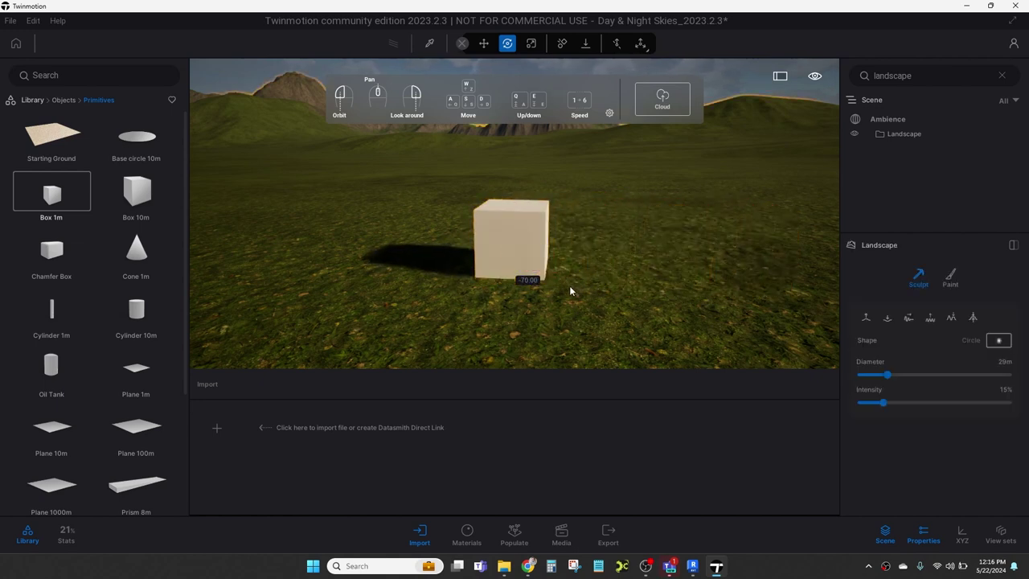
- Undo the recent rotations and moves of the box
key(ctrl+z)
key(ctrl+z)
key(ctrl+z)
key(ctrl+z)
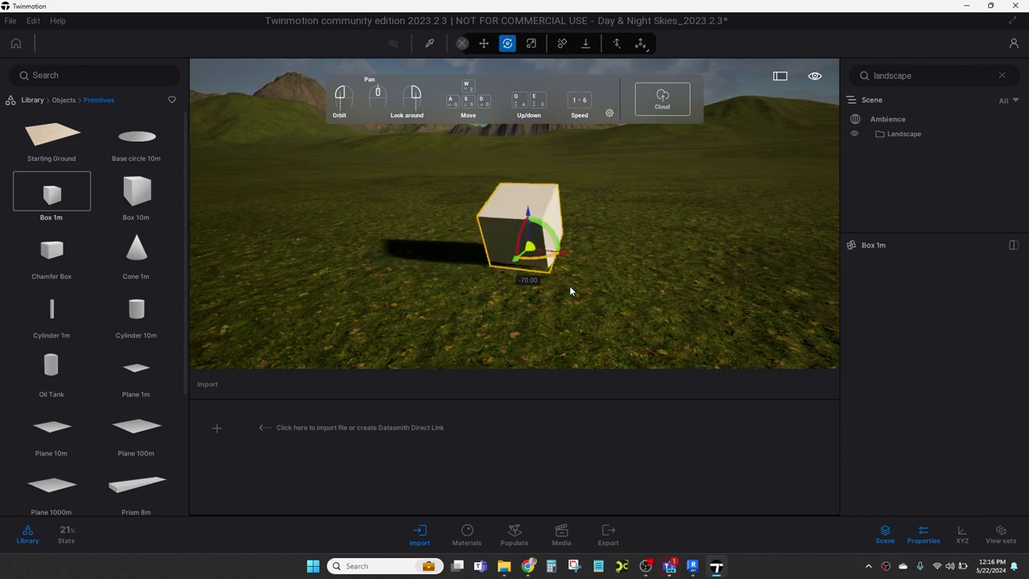
key(ctrl+z)
key(ctrl+z)
key(ctrl+z)
key(ctrl+z)
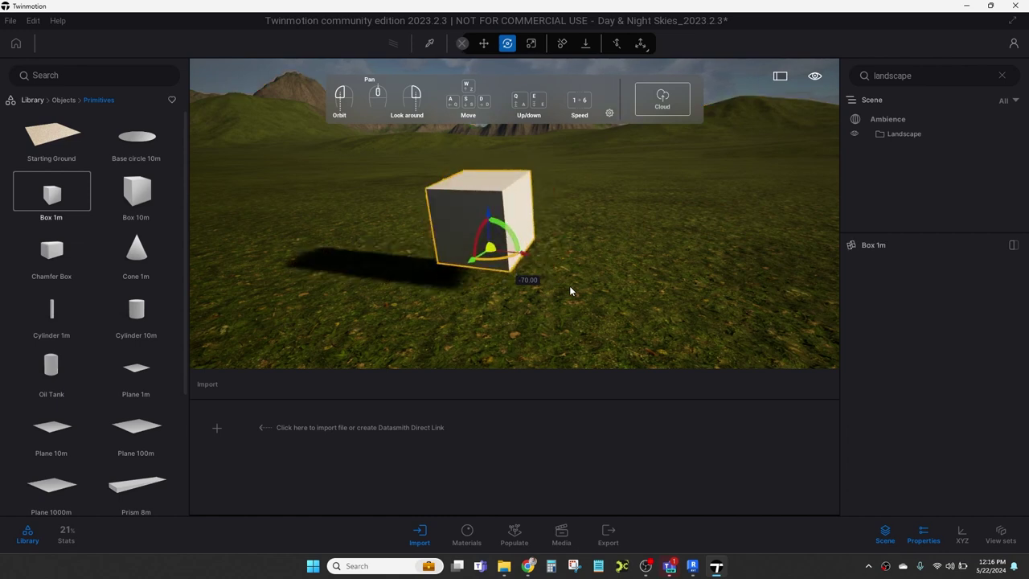
key(ctrl+z)
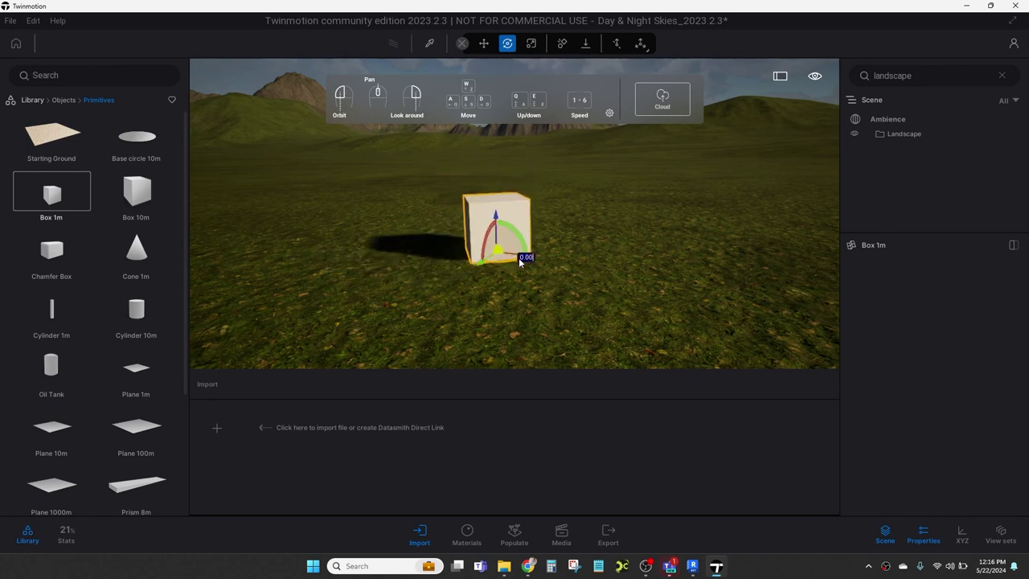
- Move the box closer to the camera on the grass and open the Materials dock
drag(500, 257, 473, 291)
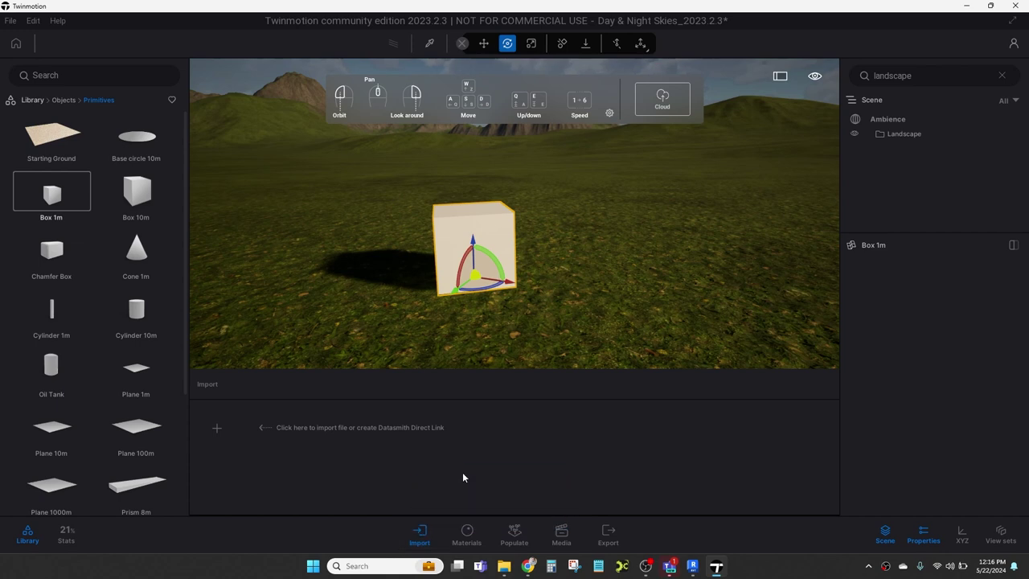
click(466, 532)
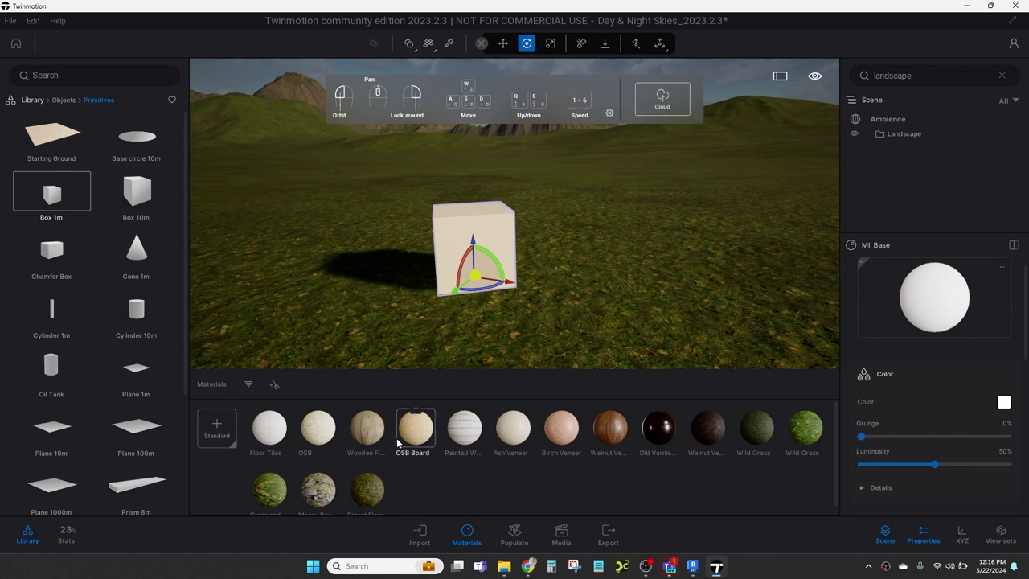
- Look at the Populate options for foliage, including the Paint mode, and leave foliage painting
click(518, 540)
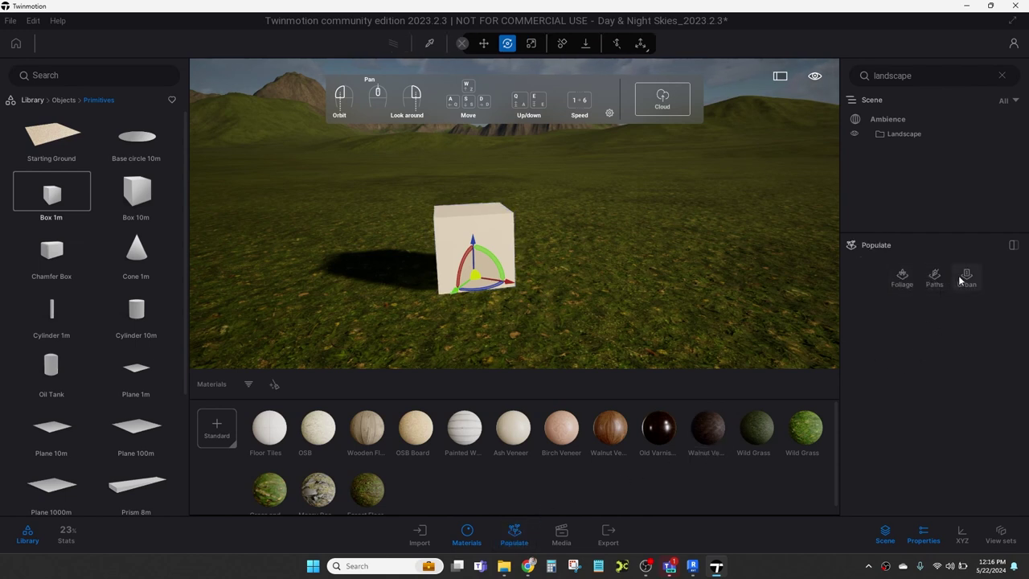
click(910, 279)
click(924, 320)
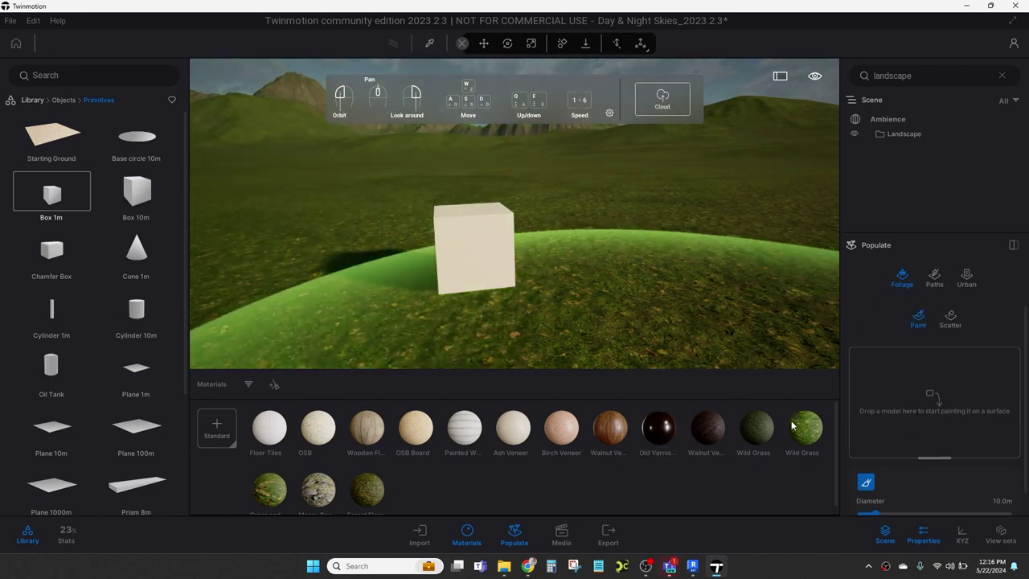
key(Escape)
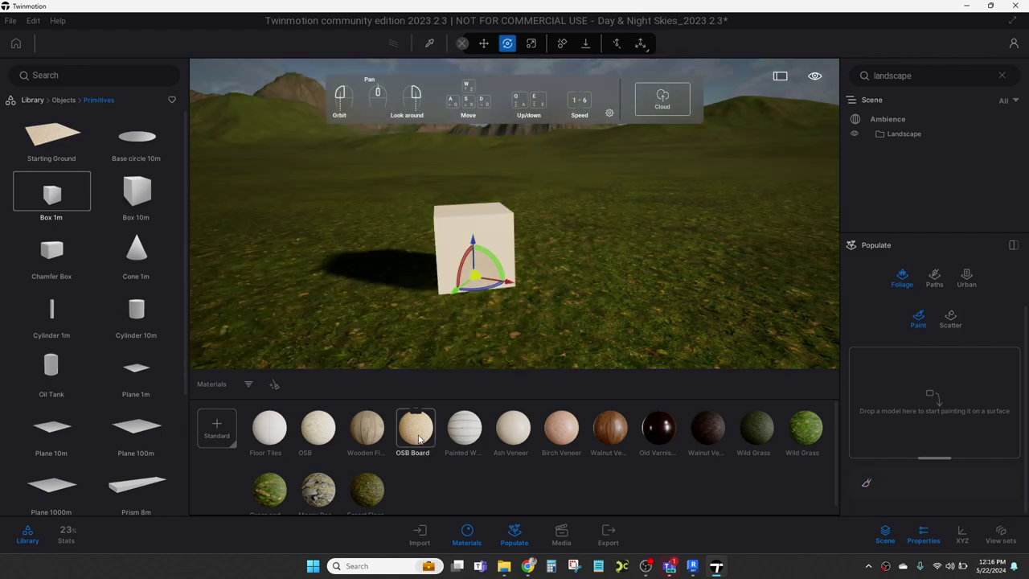
- Browse the saved day, night and sunrise images in the Media dock and display the local export options
click(561, 535)
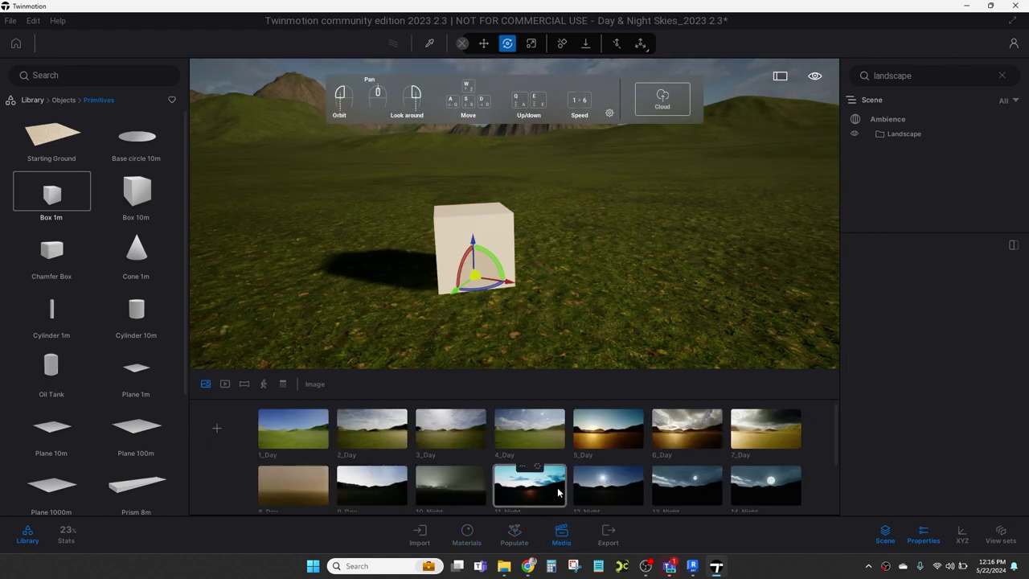
scroll(535, 478, down, 1)
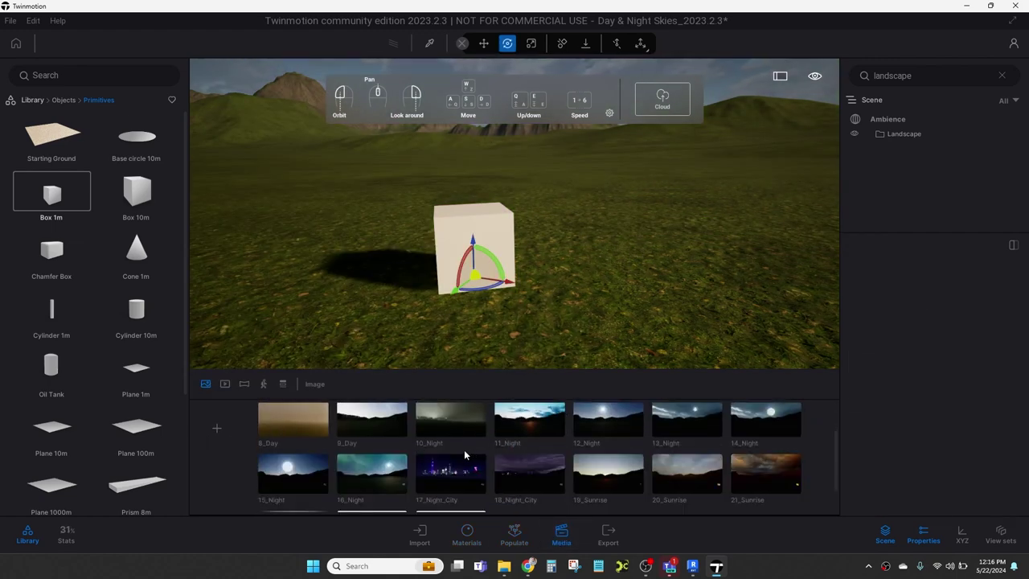
scroll(464, 452, down, 1)
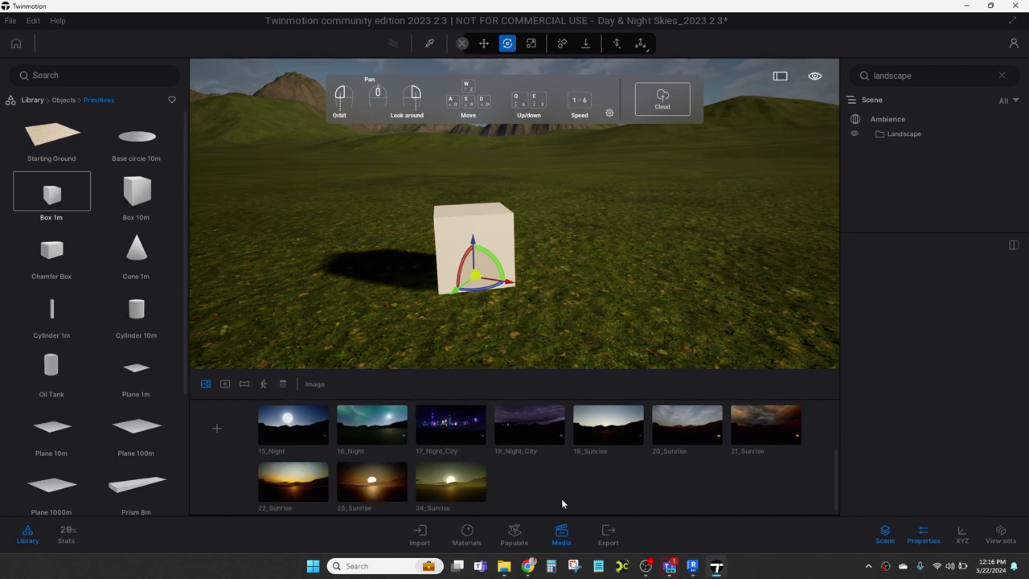
scroll(561, 499, up, 2)
scroll(561, 502, up, 2)
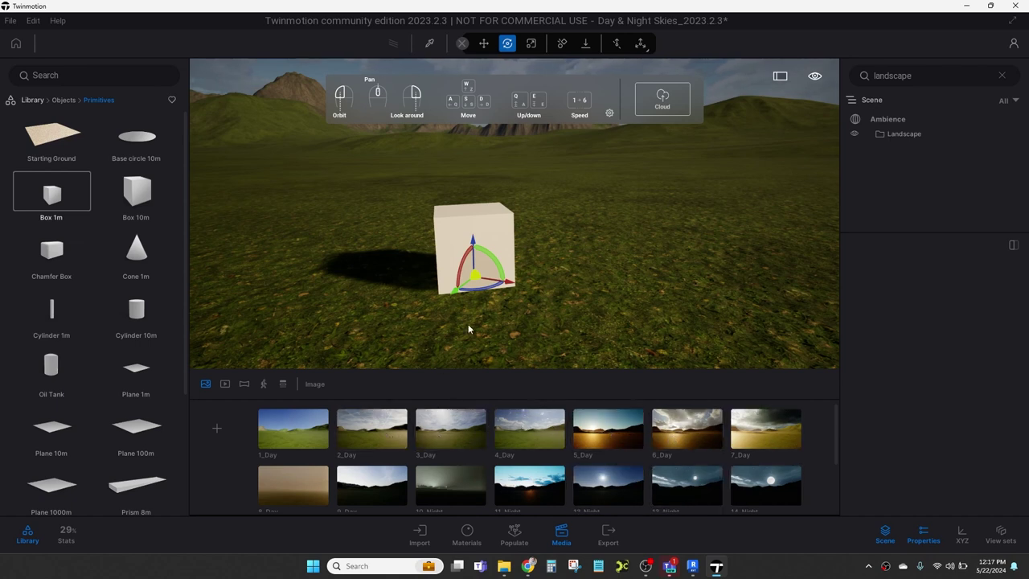
click(615, 544)
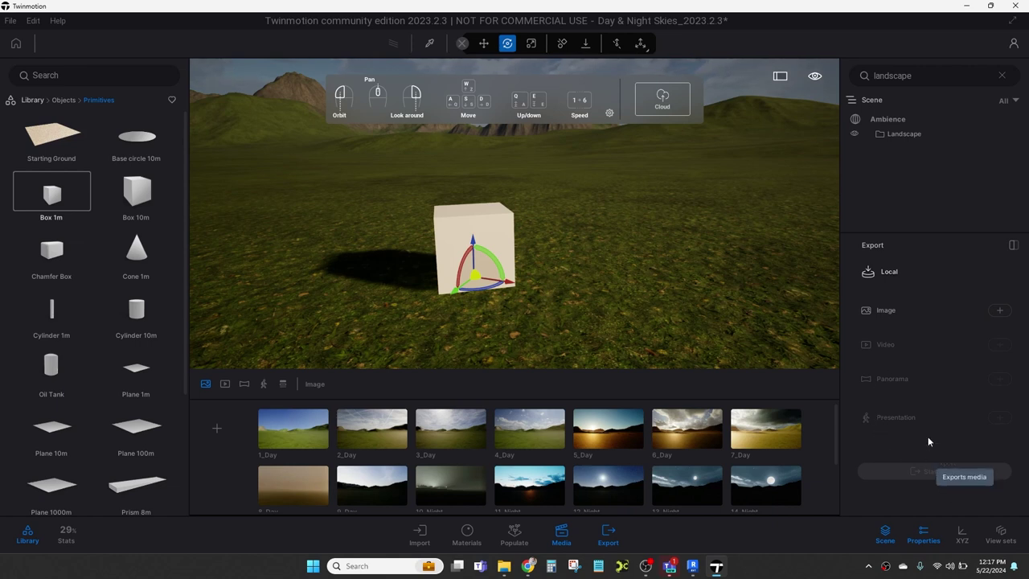
- Move the box across the grass and turn it so that one vertical edge faces the camera
right_drag(621, 304, 522, 295)
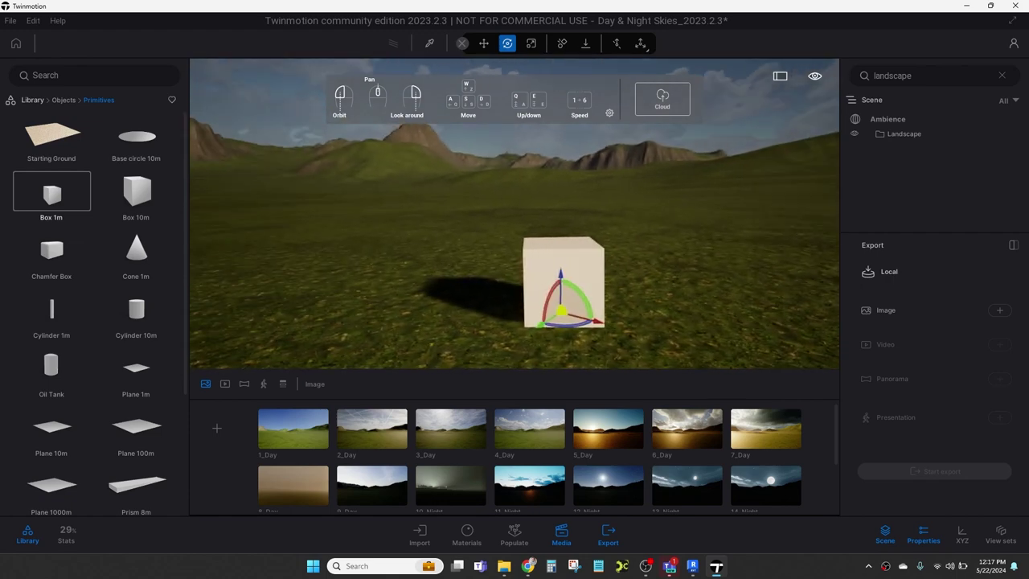
right_drag(749, 347, 779, 363)
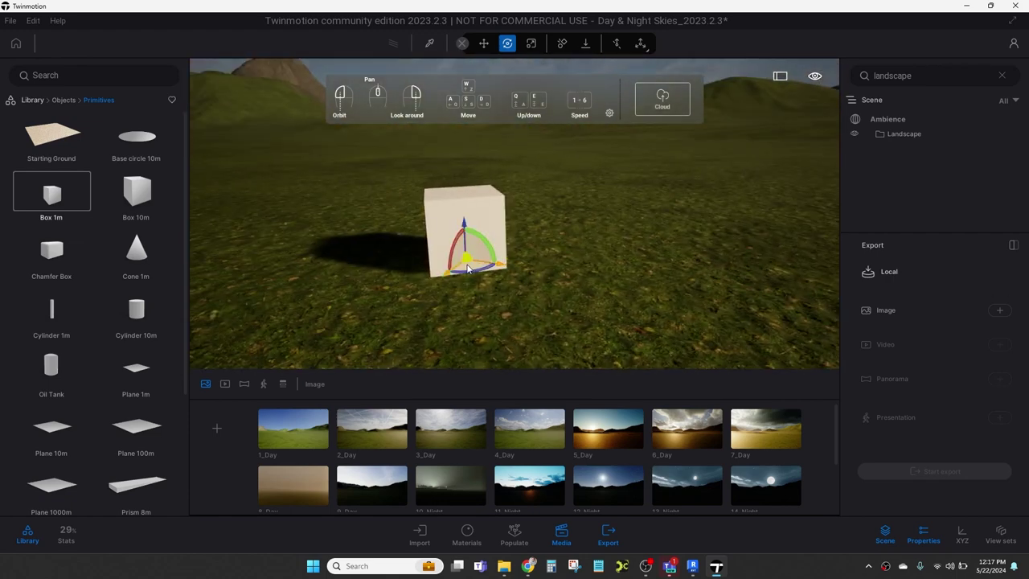
drag(468, 269, 660, 289)
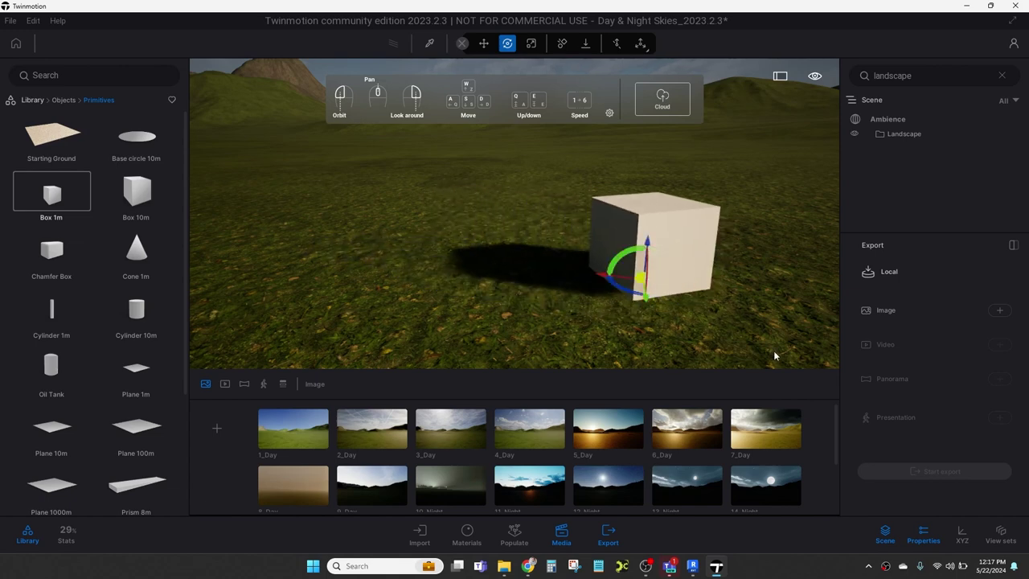
right_drag(682, 315, 712, 315)
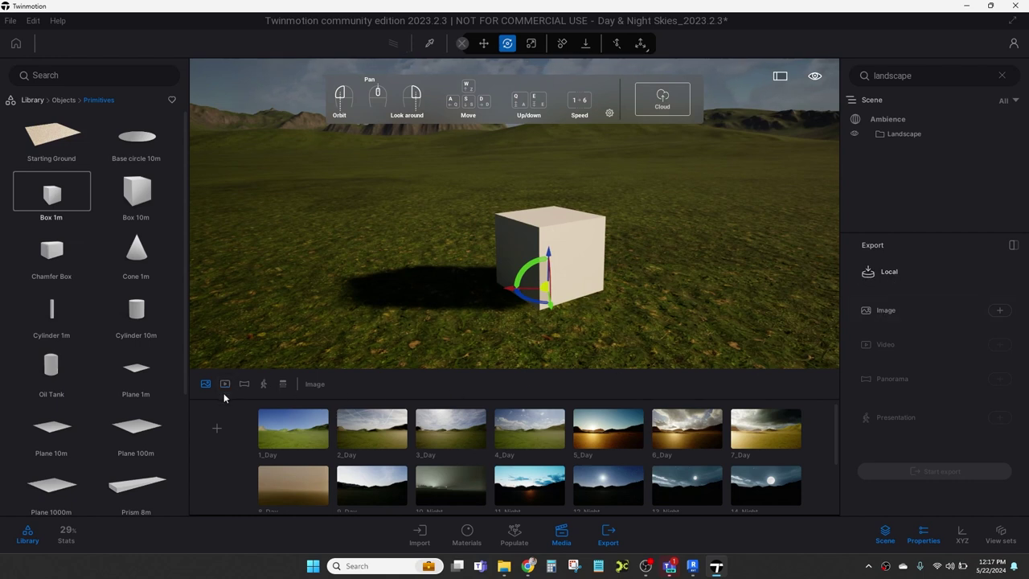
- Apply the Wooden Floor, painted wood, Ash Veneer and Birch Veneer materials to the box in turn
click(468, 531)
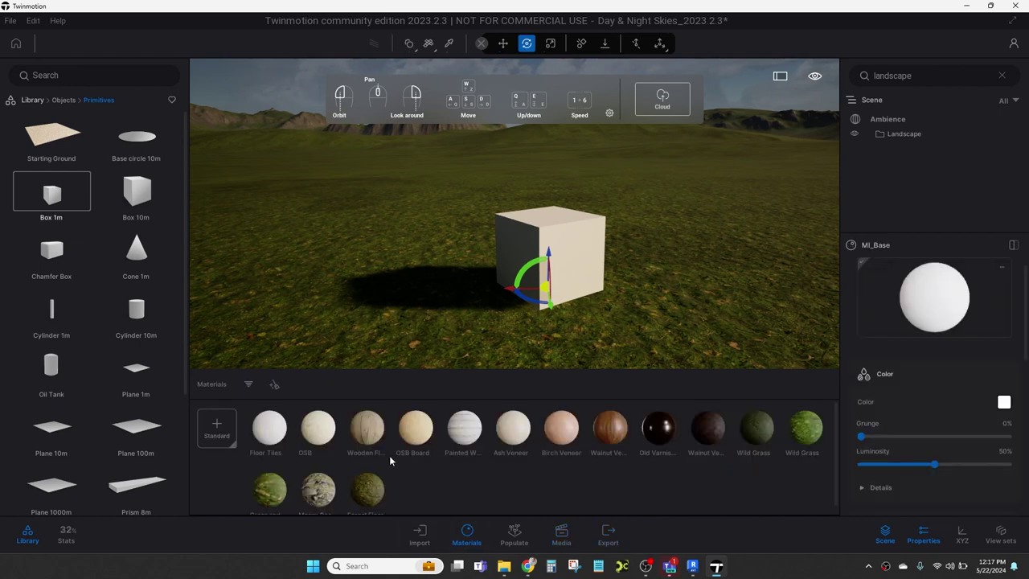
drag(370, 434, 573, 249)
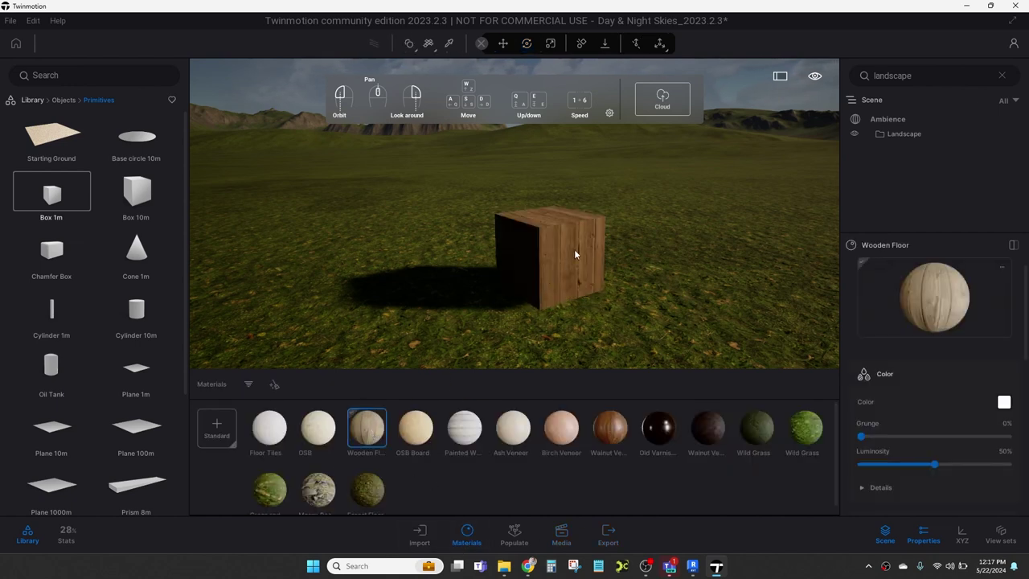
mouse_move(463, 428)
mouse_down()
mouse_move(573, 311)
mouse_move(569, 277)
mouse_up()
drag(514, 433, 573, 275)
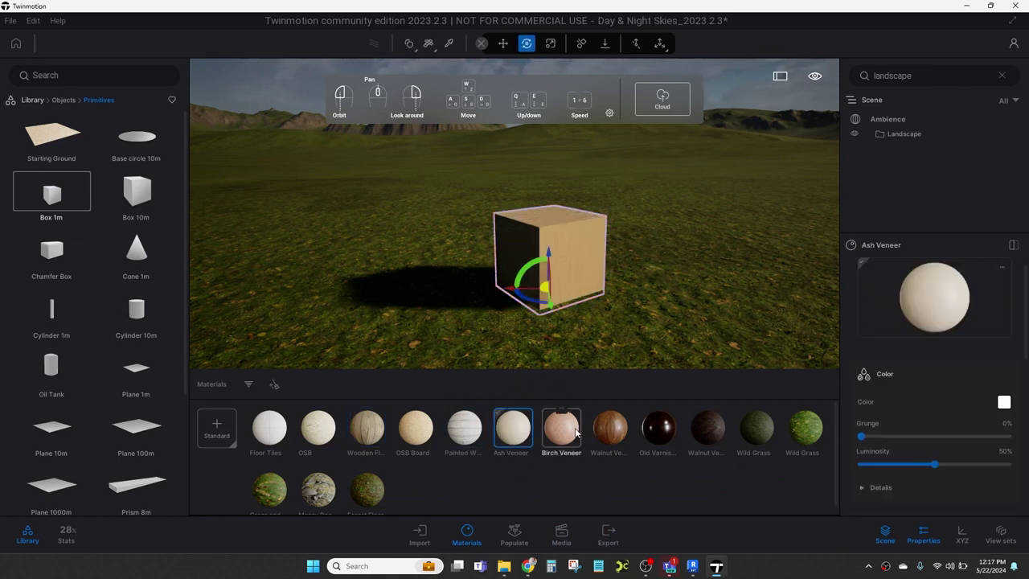
drag(561, 427, 580, 279)
key(r)
right_drag(536, 353, 556, 341)
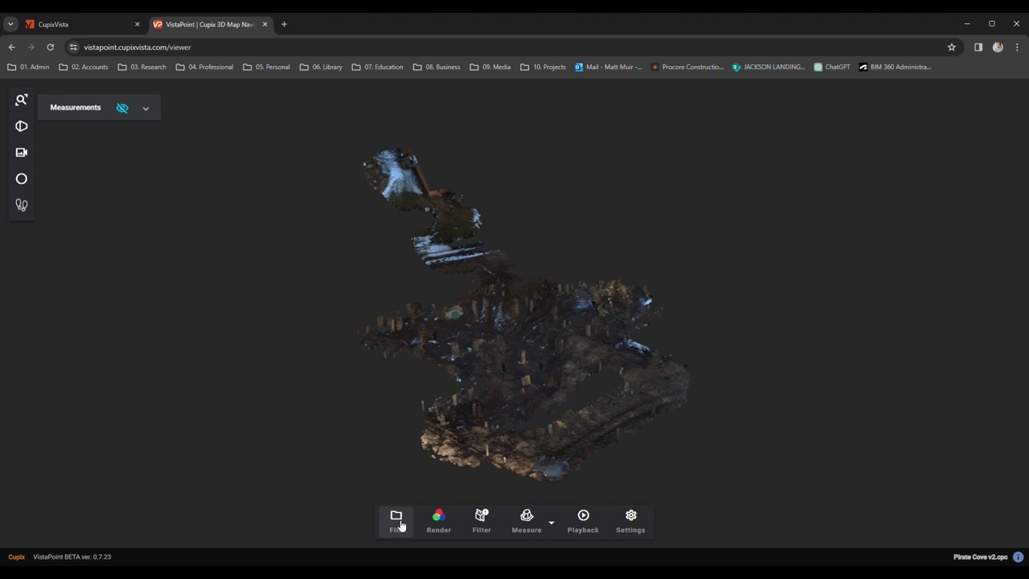
- Switch to Cupix VistaPoint and open the export settings for the Pirate Cove v2 scan
click(399, 524)
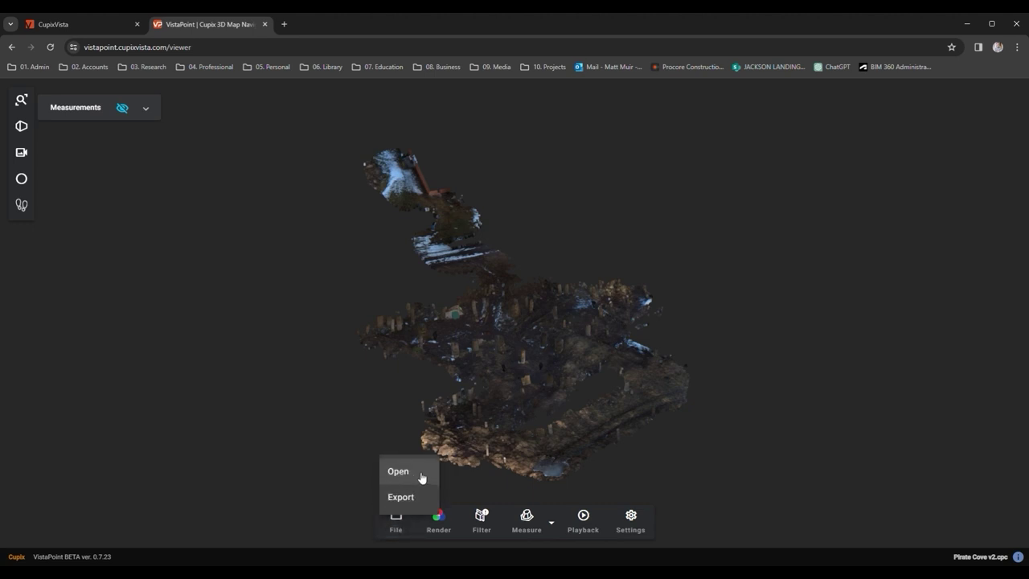
click(404, 498)
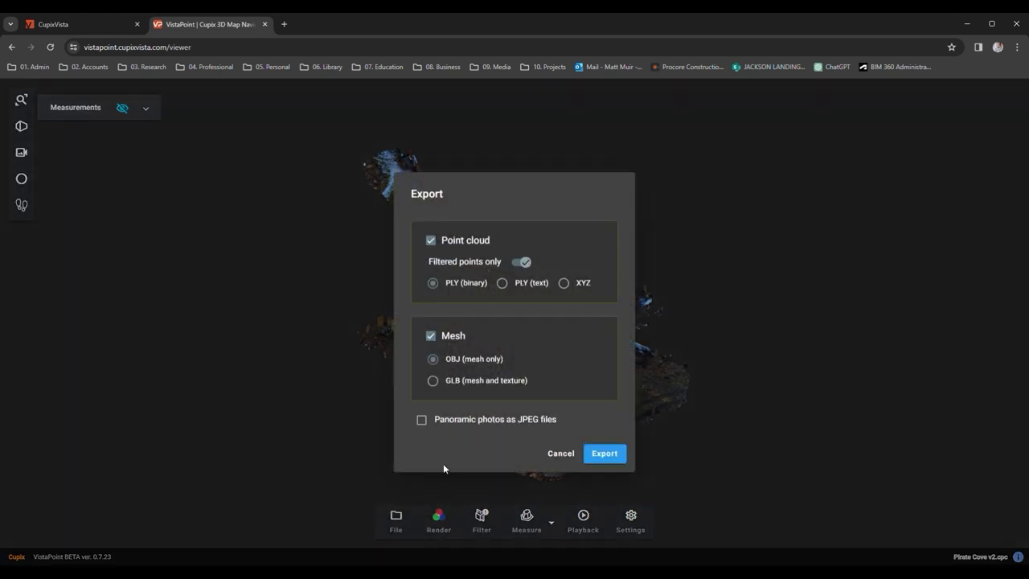